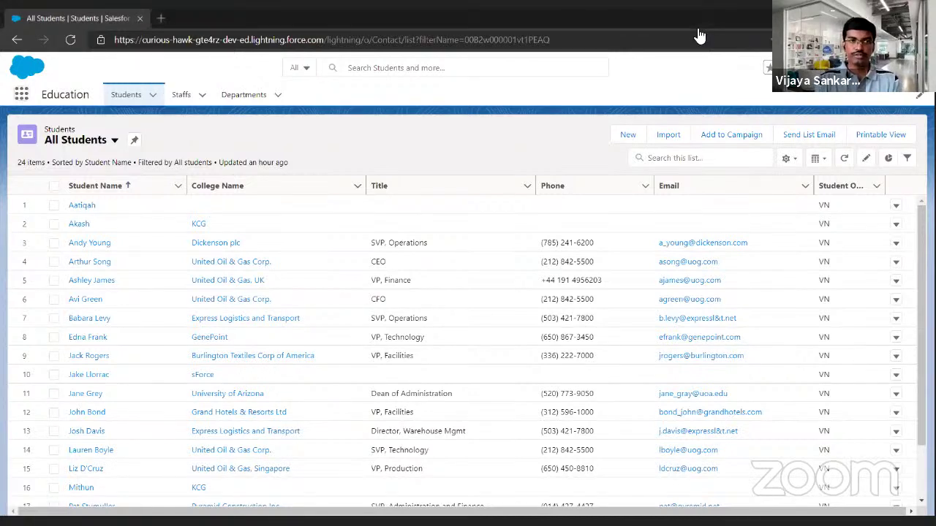
click(22, 96)
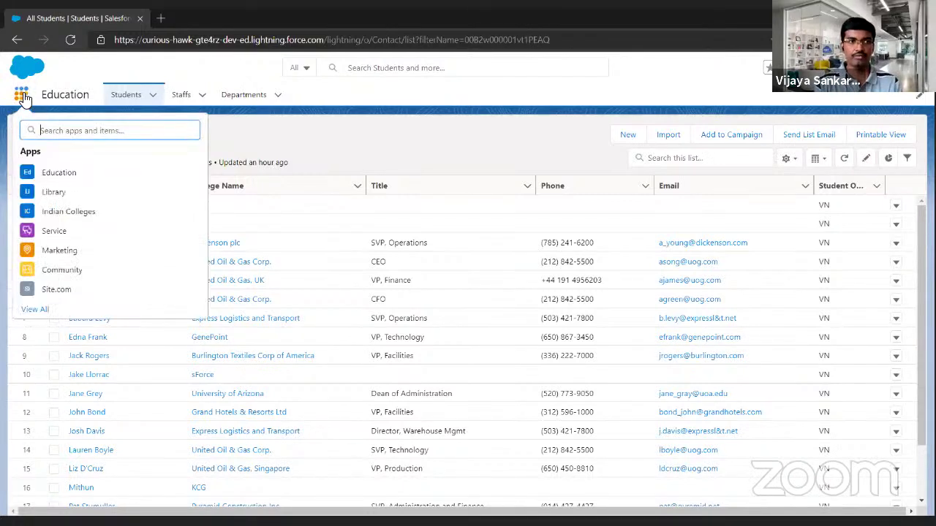
click(42, 308)
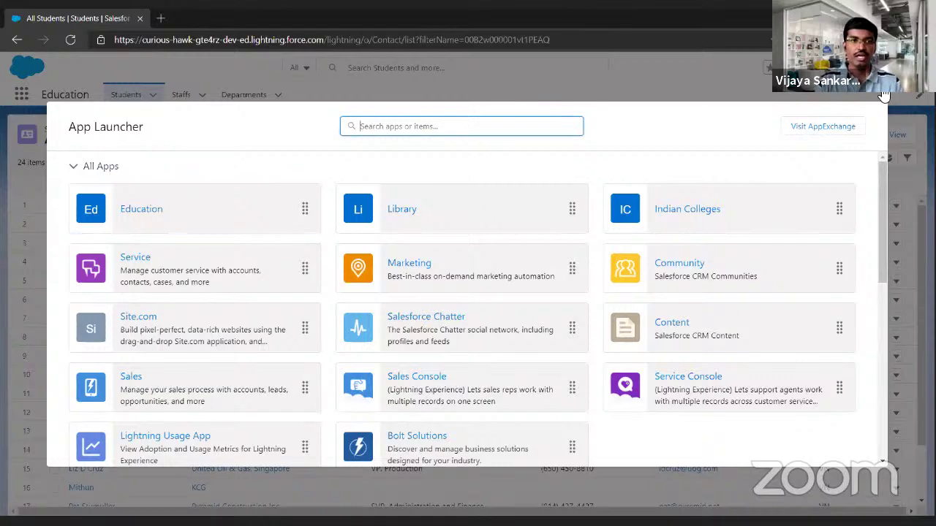
click(881, 94)
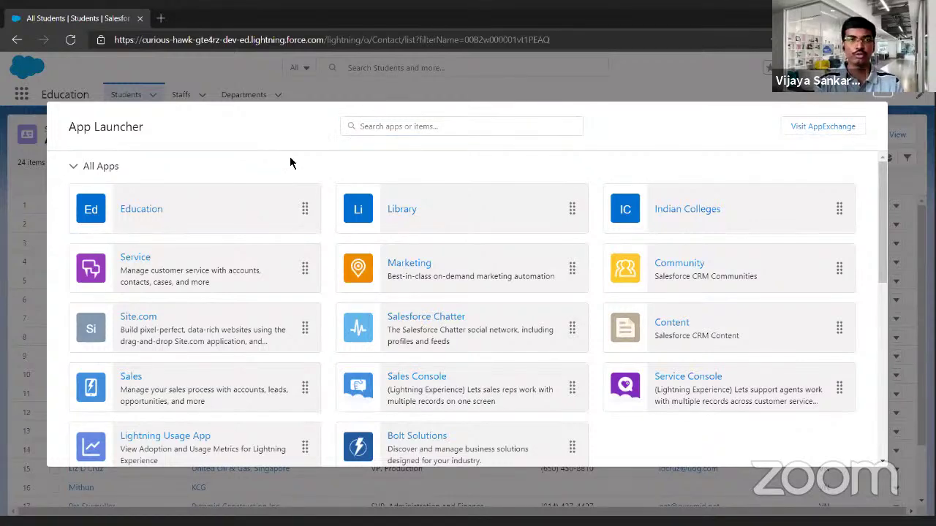
key(Escape)
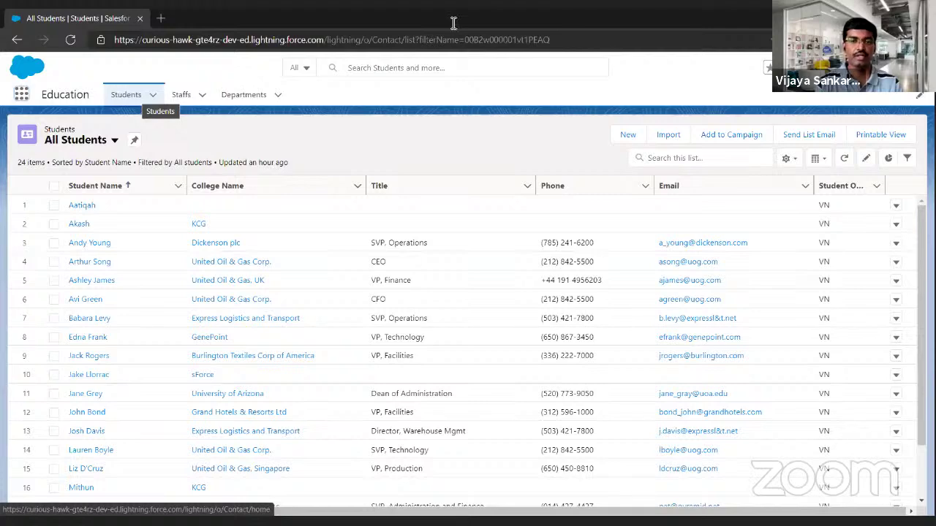
click(628, 135)
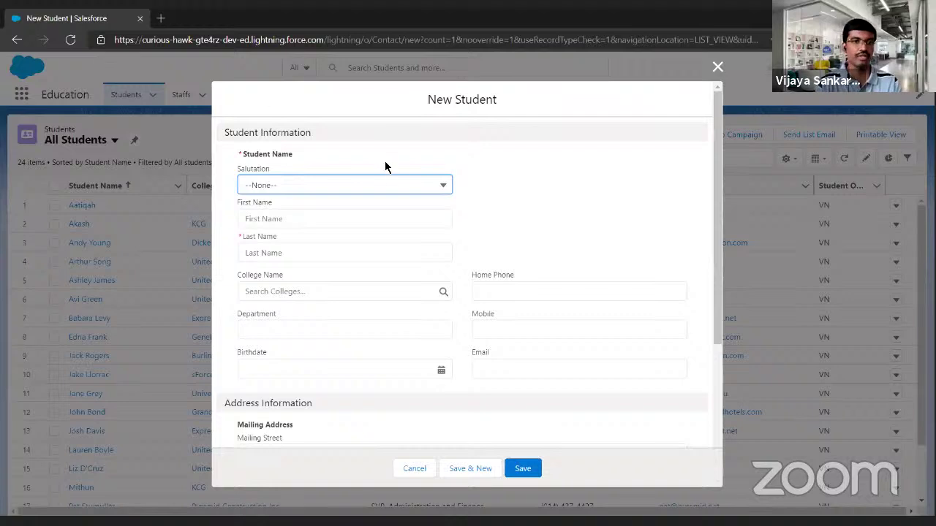
click(403, 187)
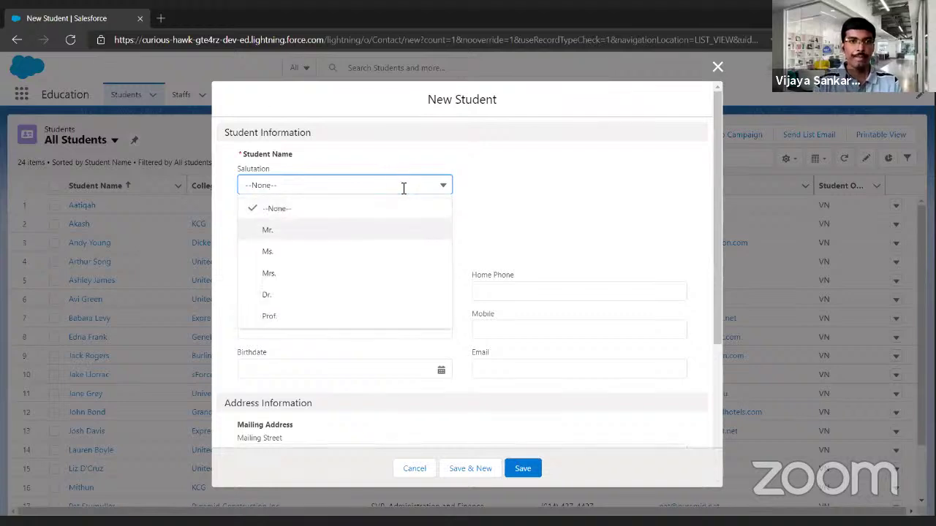
key(Return)
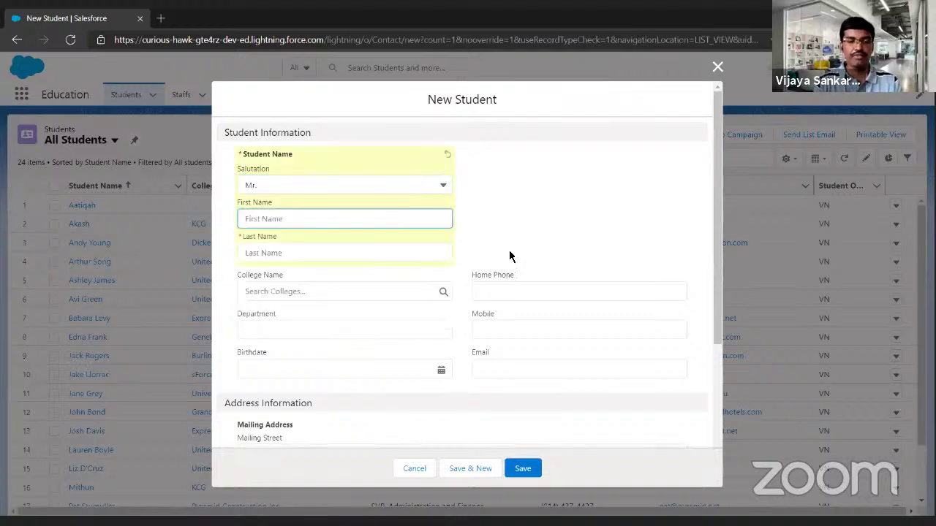
scroll(509, 256, down, 4)
scroll(509, 256, up, 4)
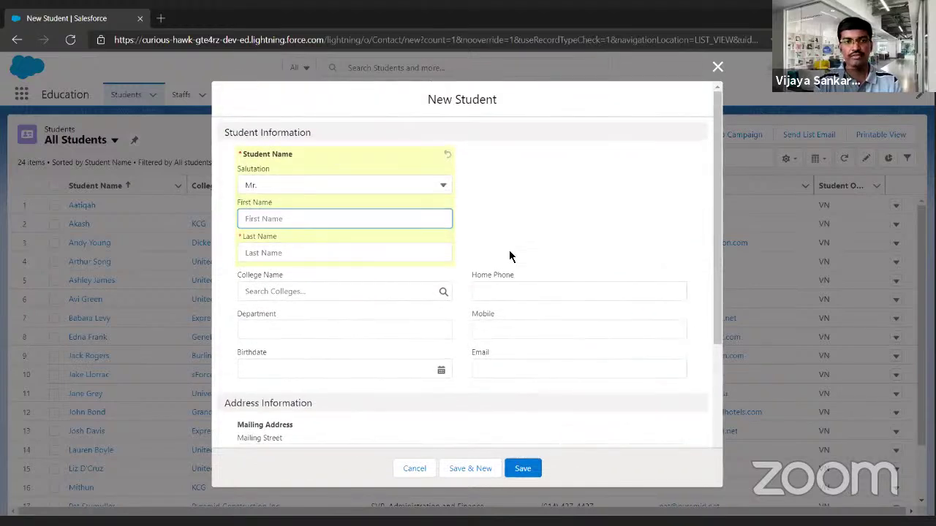
key(Tab)
key(shift+Tab)
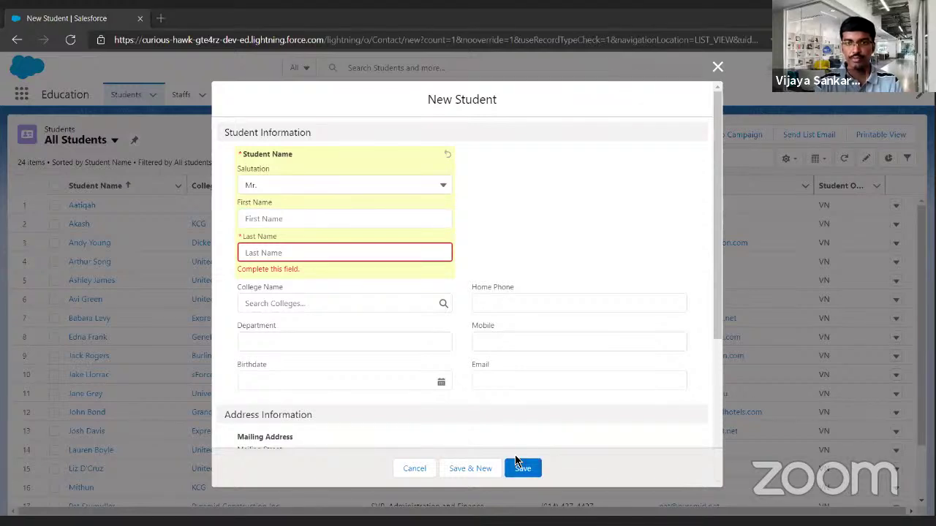
click(299, 278)
key(Tab)
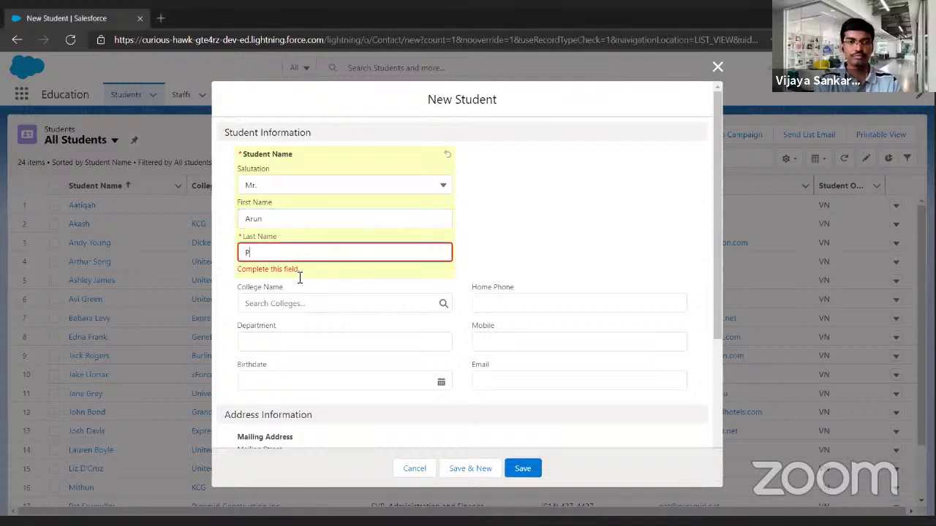
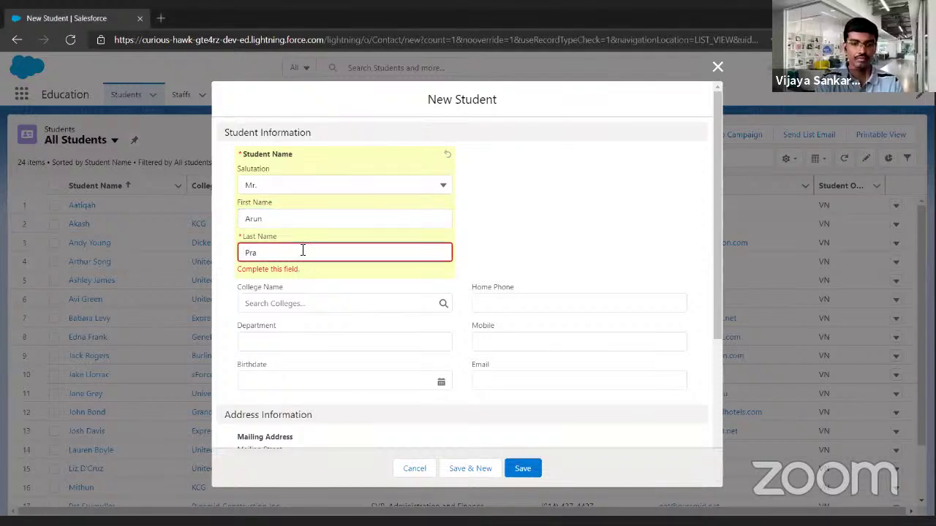
click(422, 300)
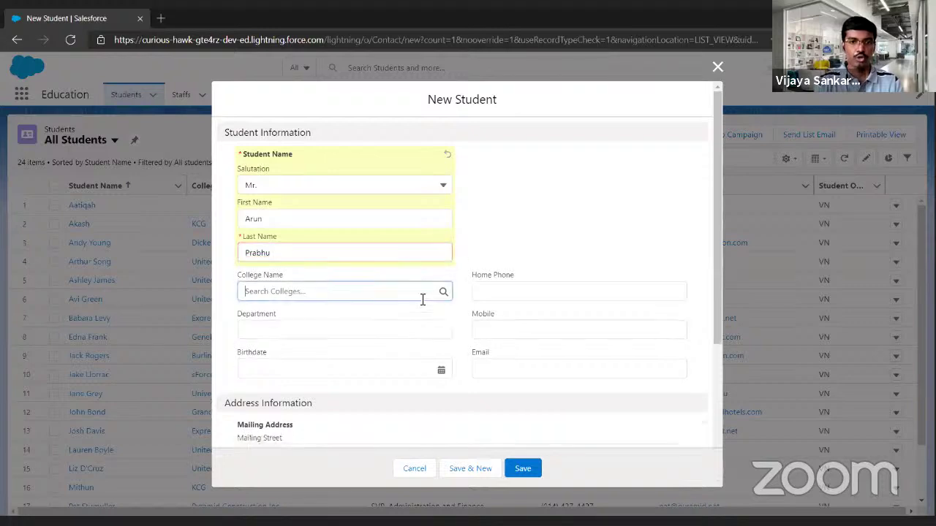
text(bis)
key(Down)
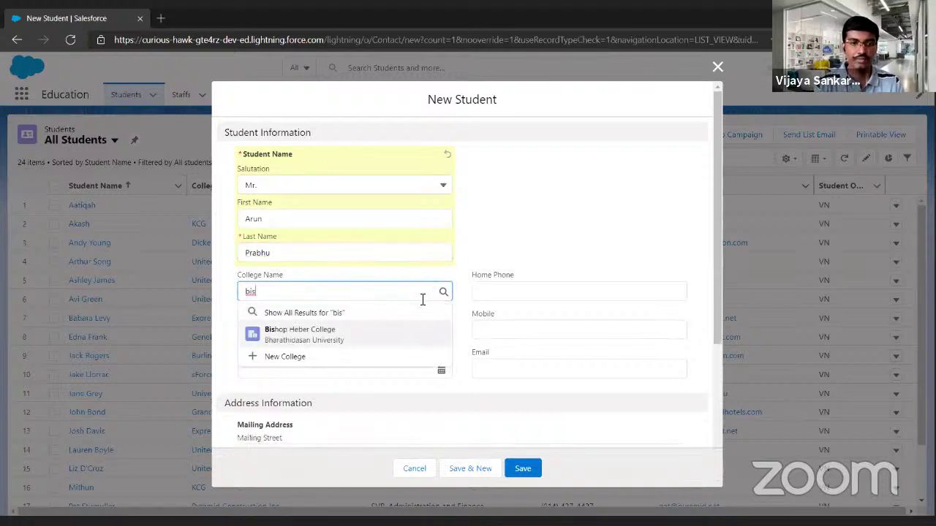
key(Return)
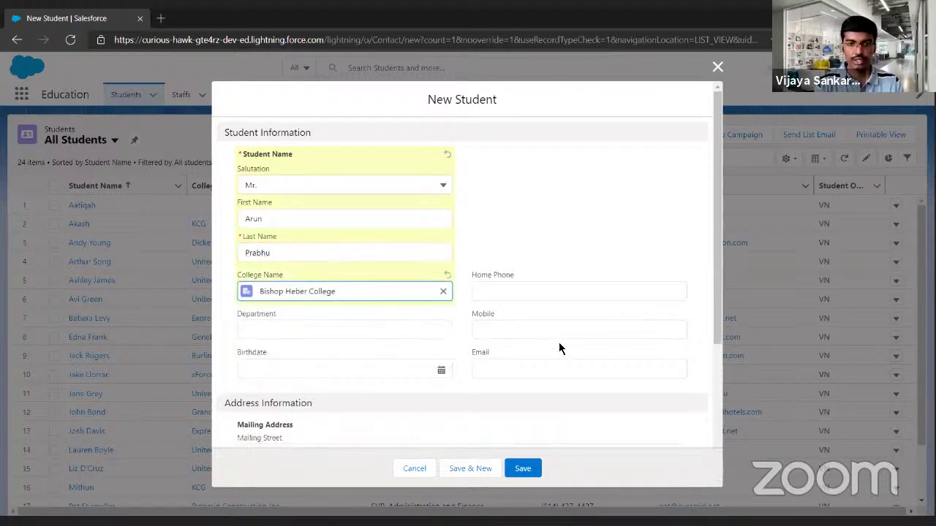
scroll(559, 344, down, 4)
scroll(559, 343, up, 3)
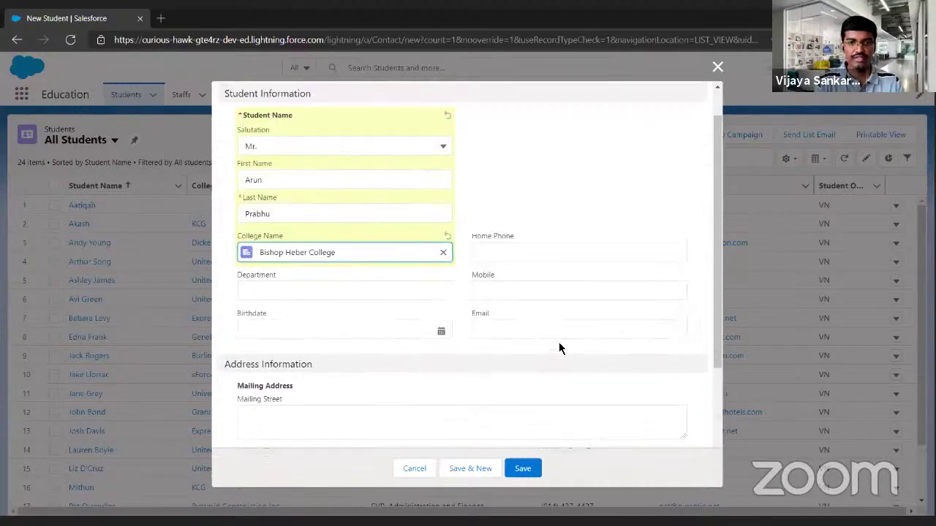
scroll(558, 342, up, 1)
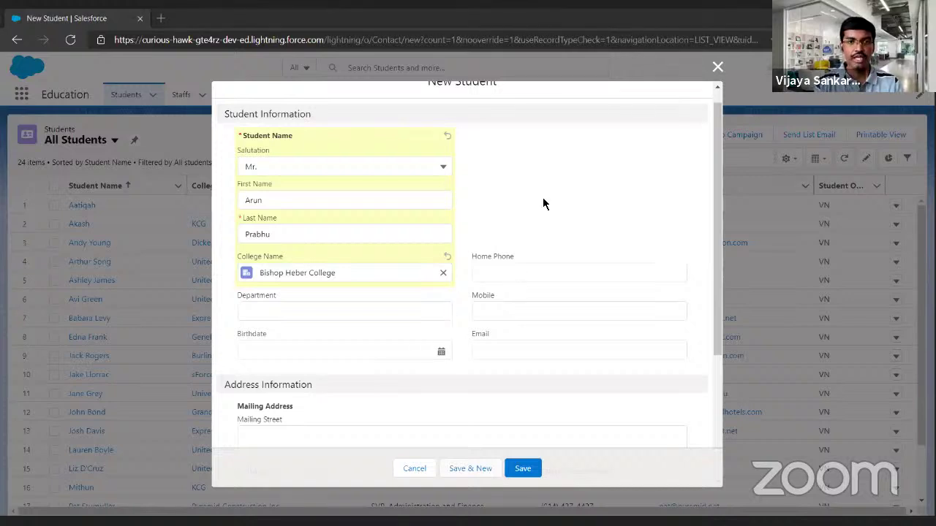
scroll(544, 204, down, 3)
scroll(544, 204, up, 3)
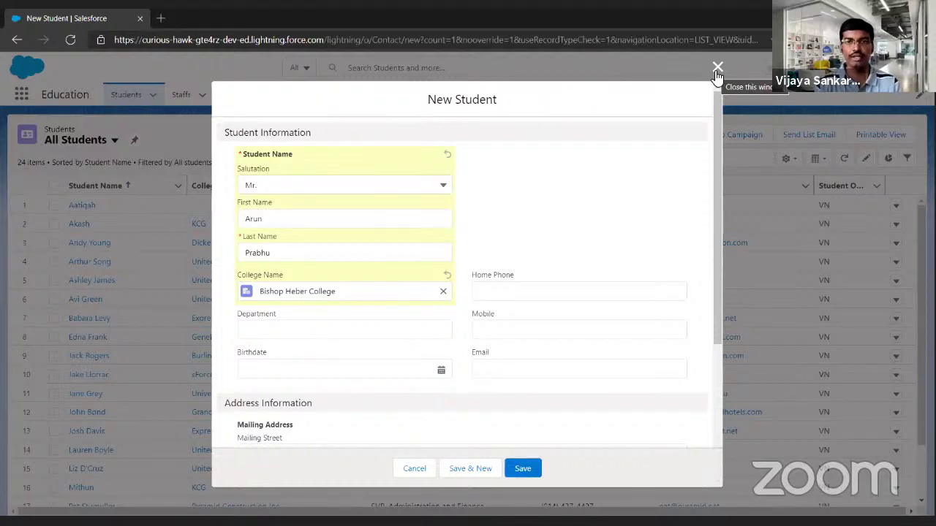
click(716, 69)
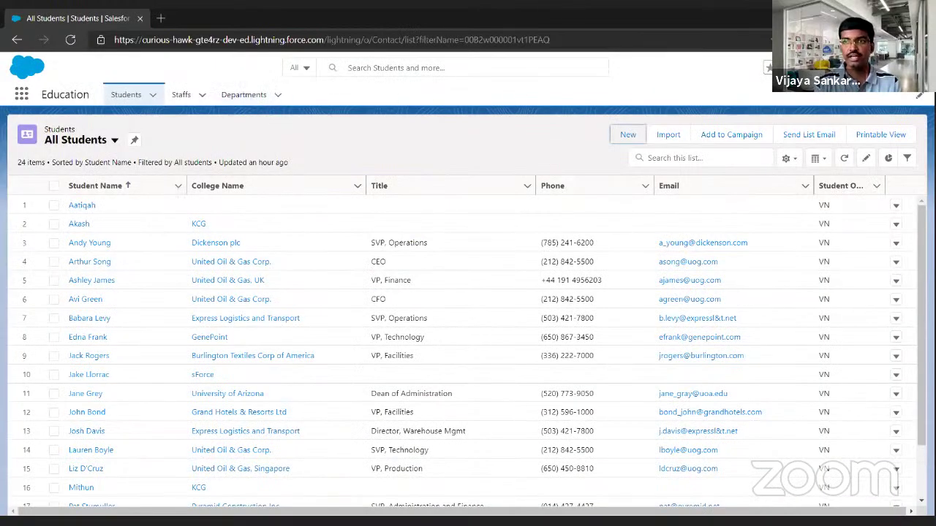
Open Setup in a new browser tab and go to its Object Manager.
click(833, 69)
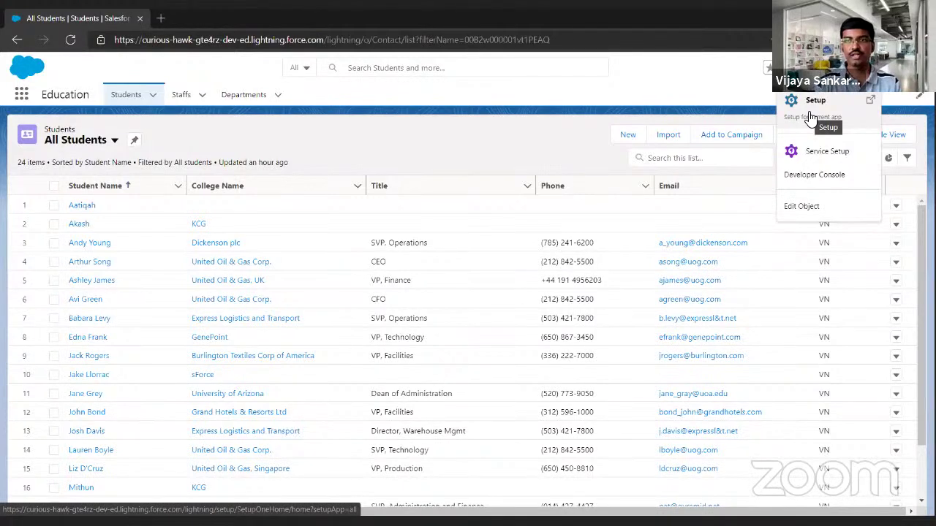
click(810, 117)
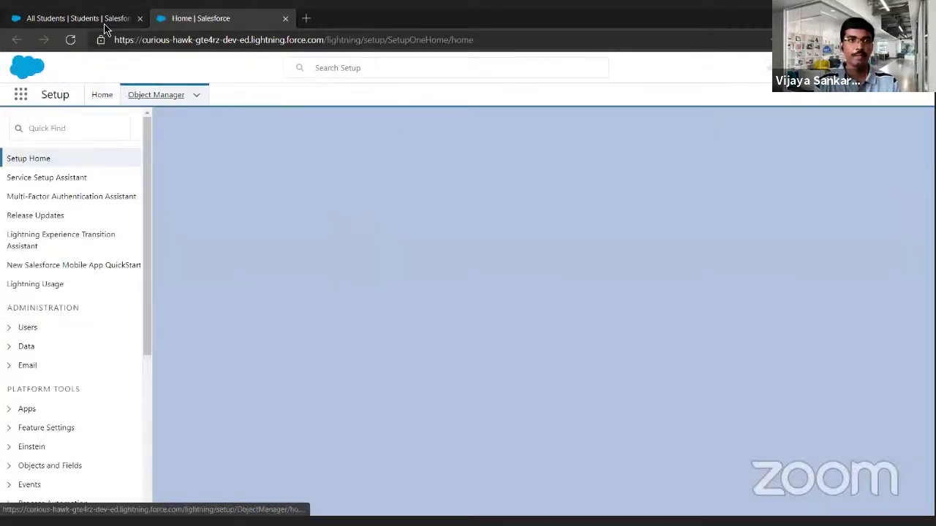
key(ctrl+shift+Tab)
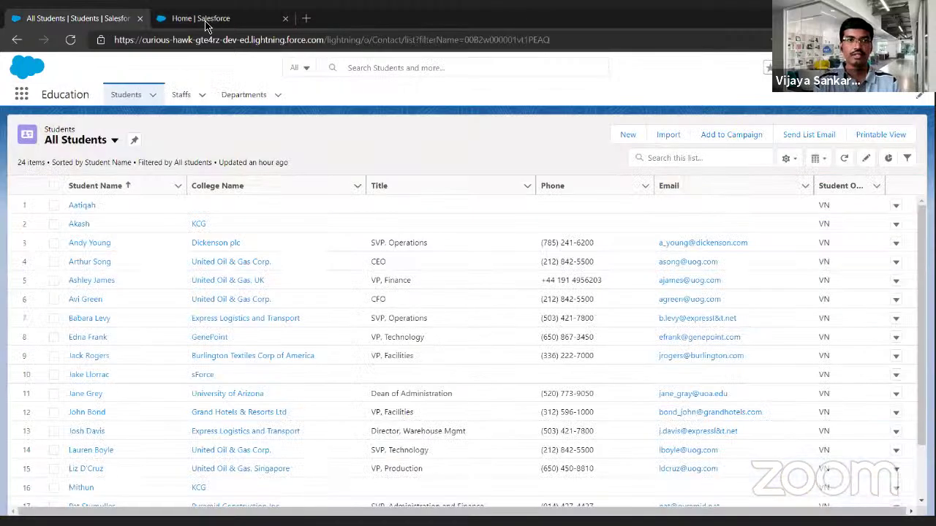
click(206, 22)
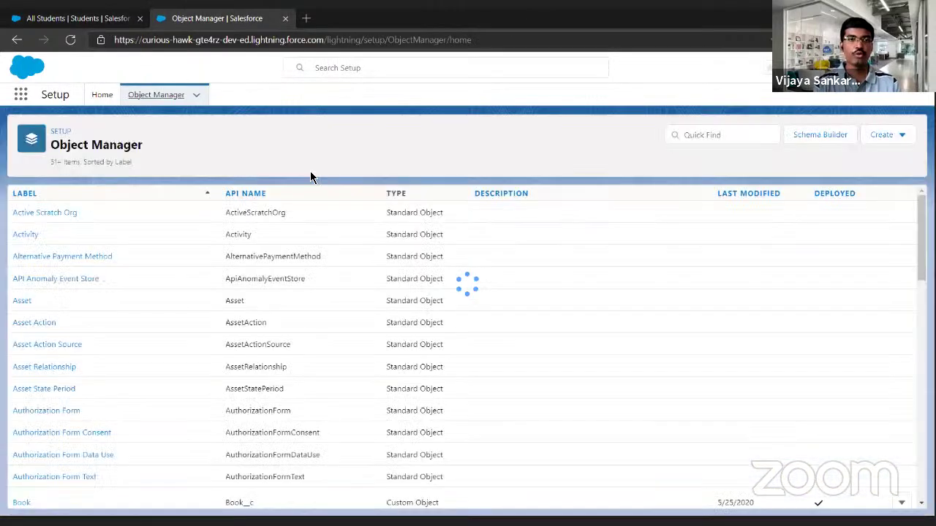
Start a new Student record in the first tab, then return to Object Manager.
key(ctrl+shift+Tab)
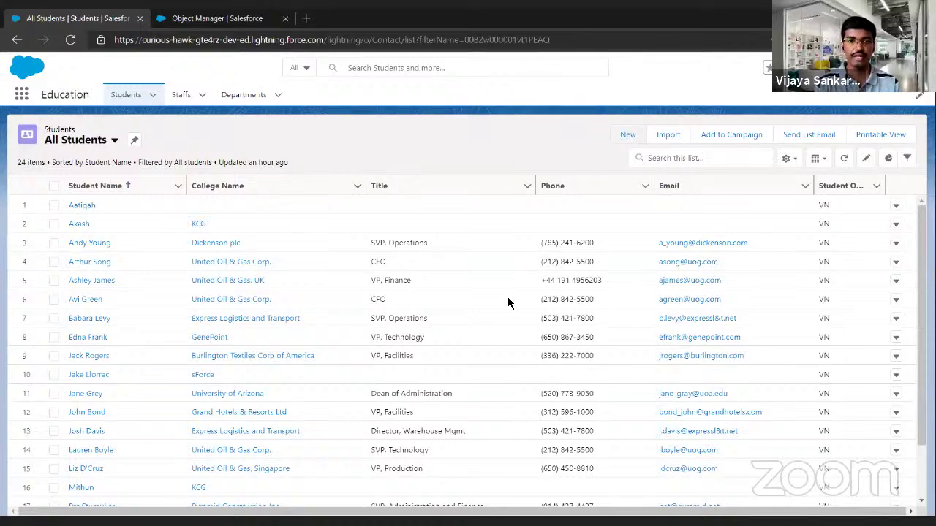
click(628, 135)
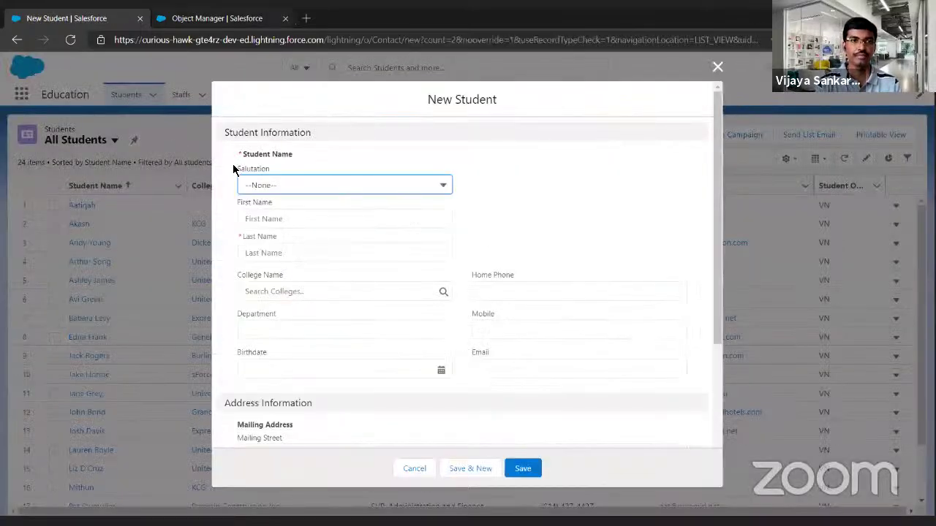
key(ctrl+Tab)
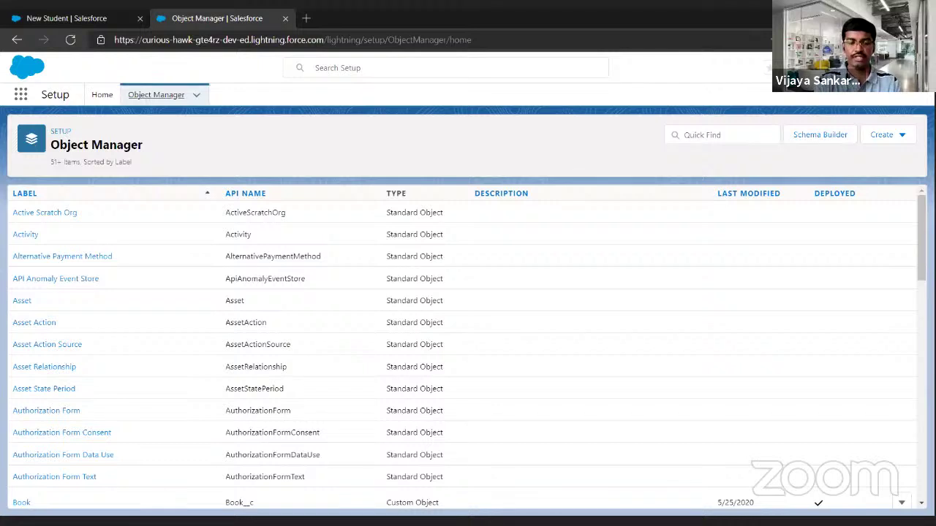
Find the Student object and start a new custom field under Fields & Relationships.
text(stud)
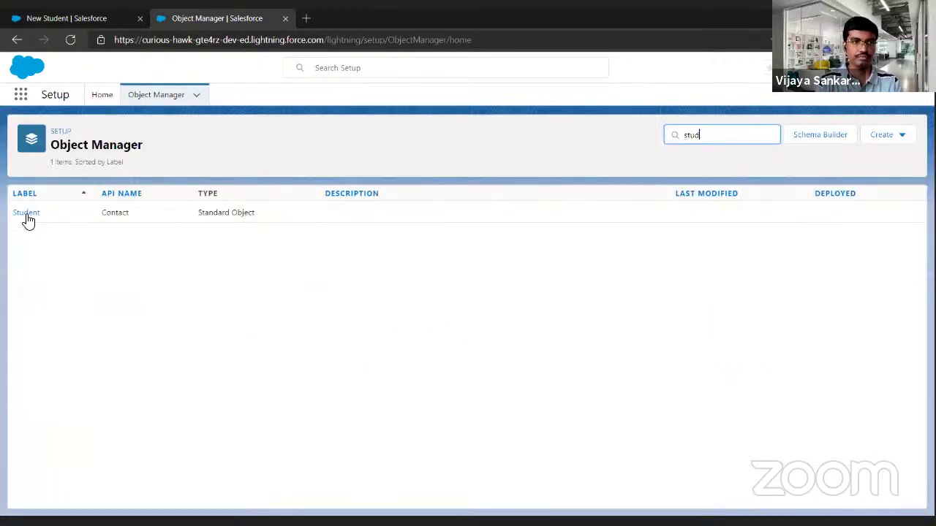
click(26, 213)
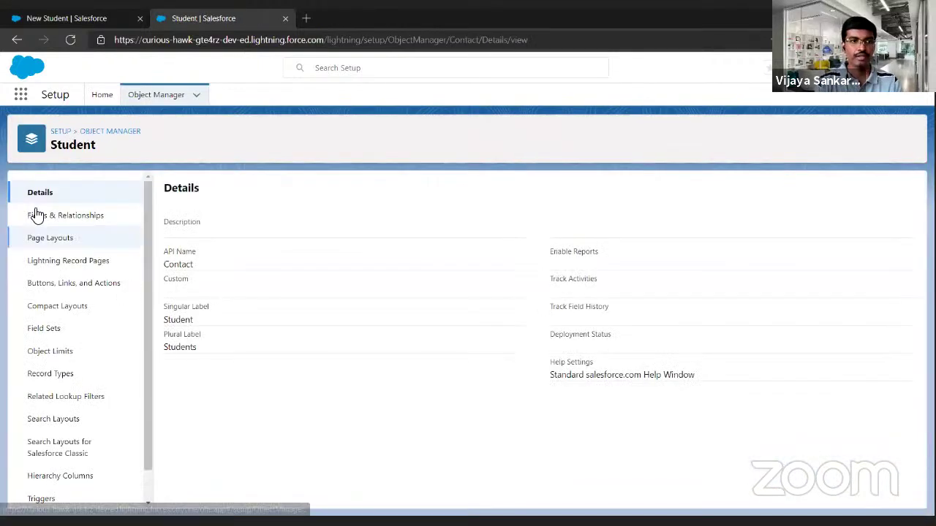
click(34, 214)
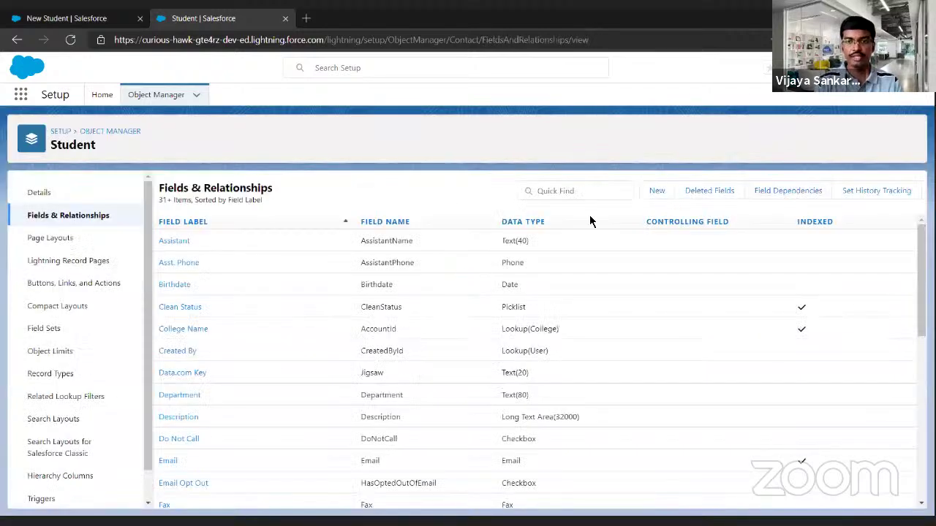
click(659, 191)
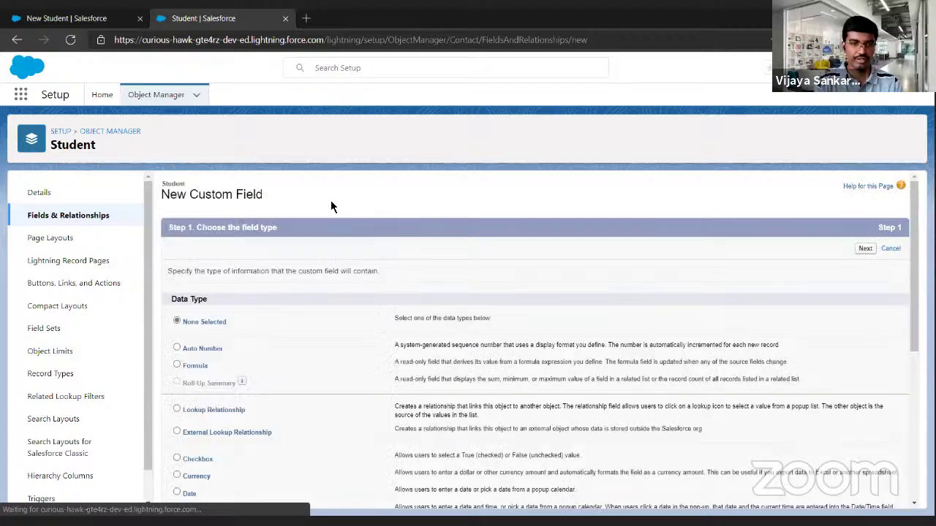
Choose Text as the new field's data type and continue to the details step.
scroll(334, 205, down, 4)
scroll(330, 207, up, 2)
scroll(330, 207, up, 2)
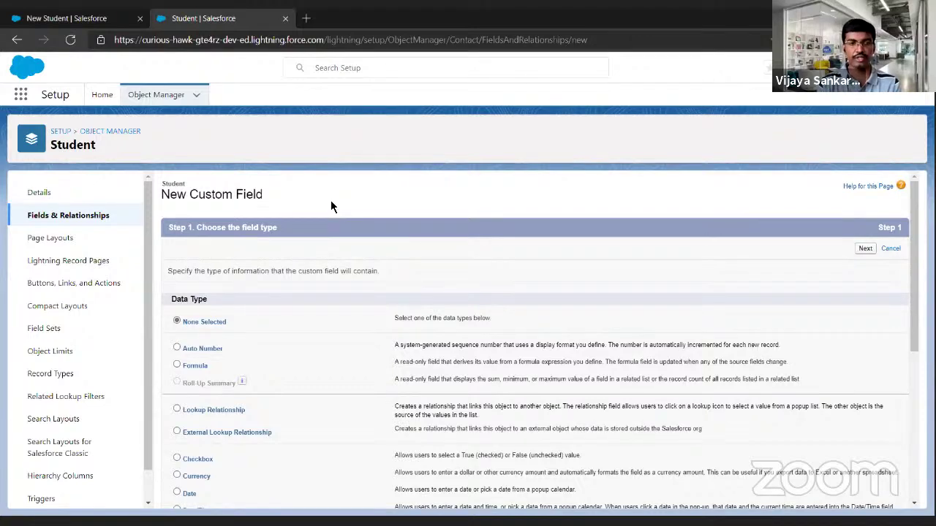
scroll(331, 207, down, 1)
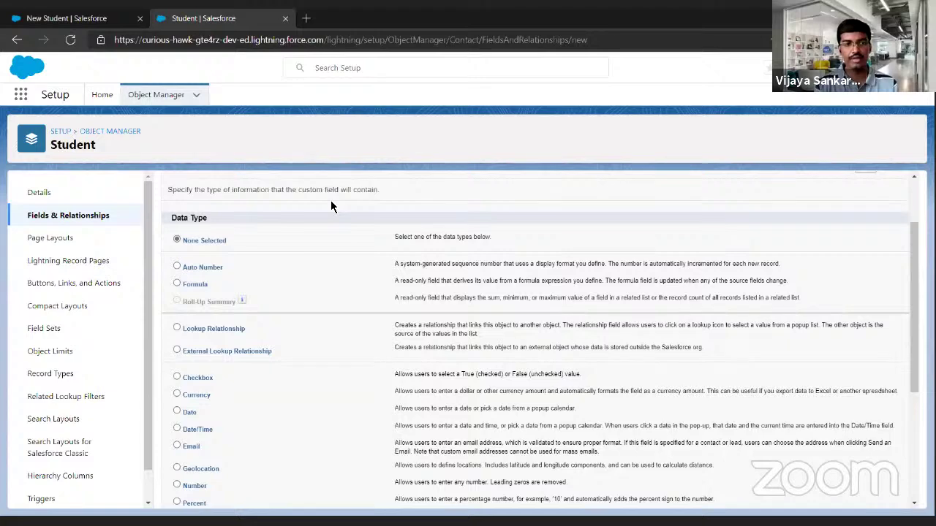
scroll(331, 207, down, 2)
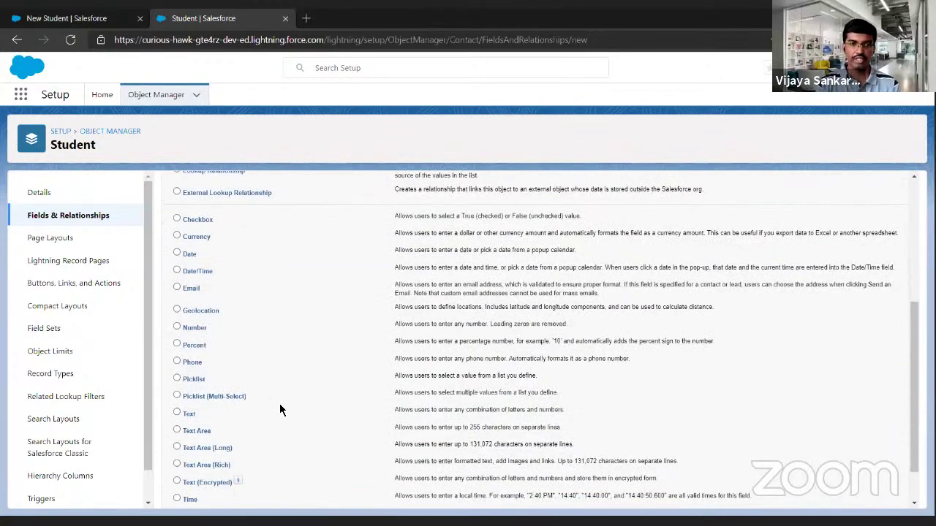
scroll(279, 404, down, 1)
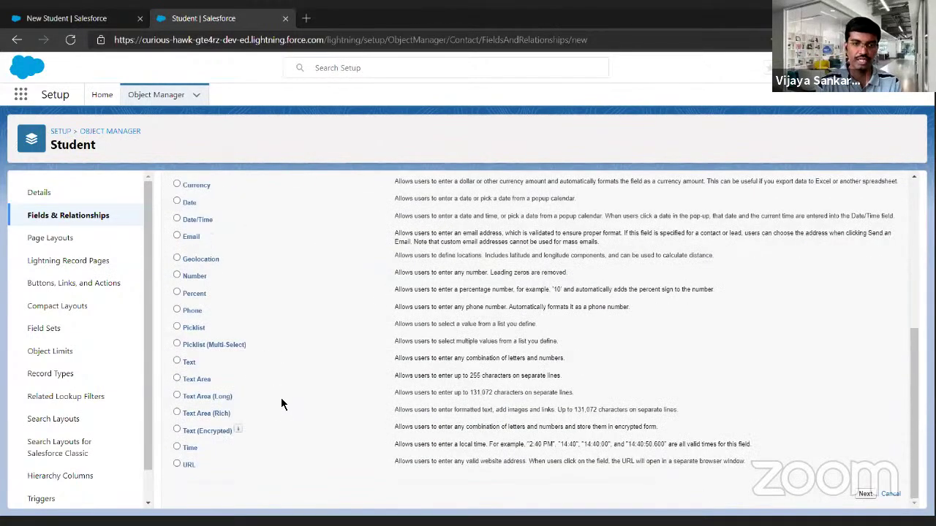
click(186, 365)
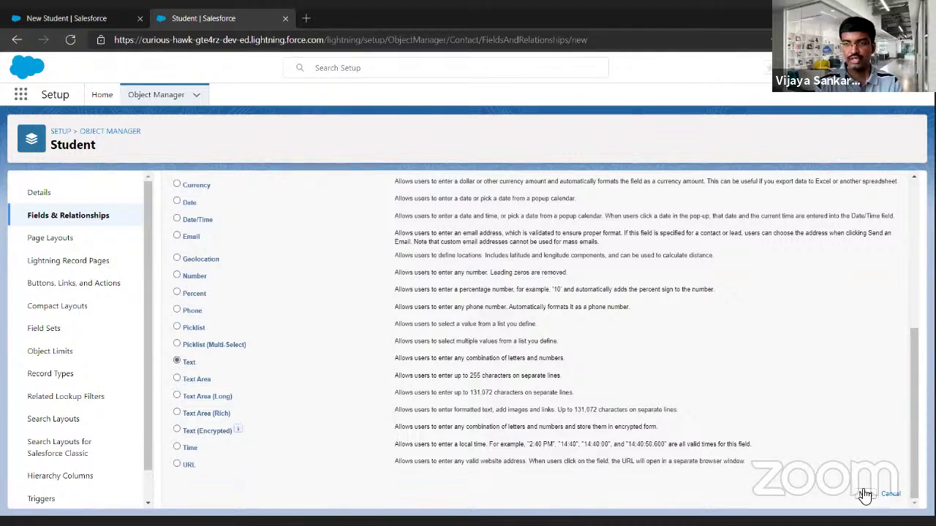
click(865, 495)
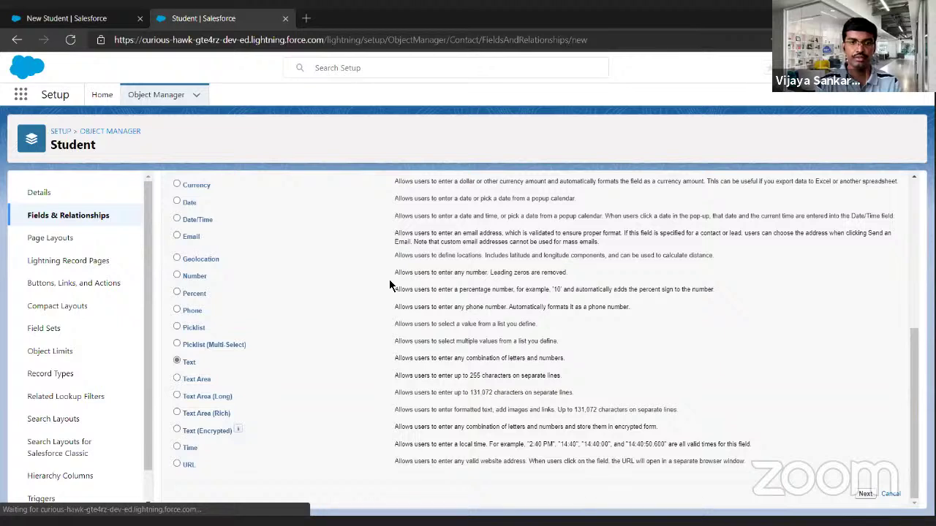
Label the field Registration Number, length 20, required, unique and case sensitive.
text(Regist)
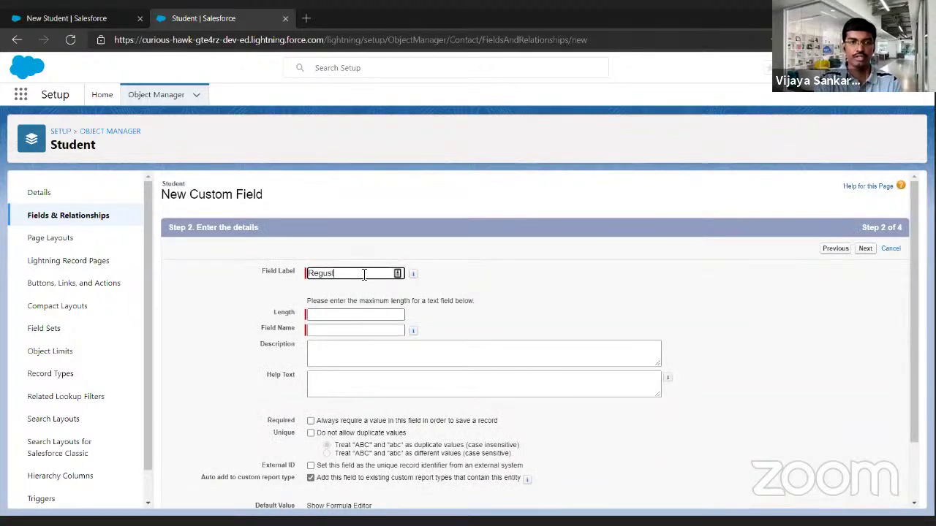
text(istration Number)
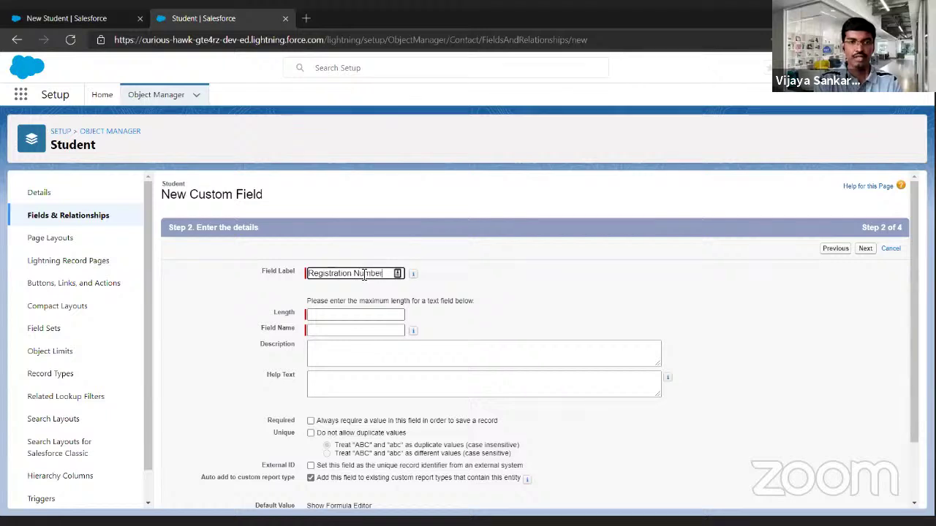
key(Tab)
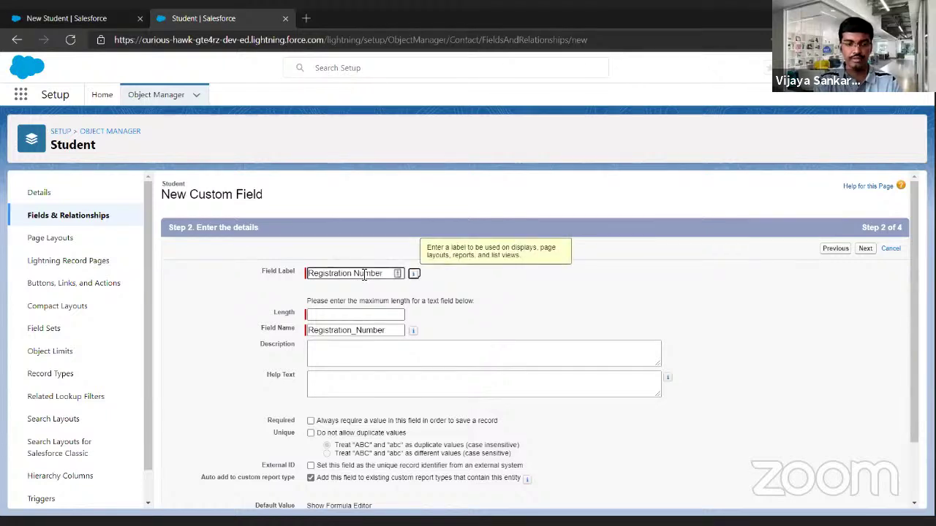
key(Tab)
text(20)
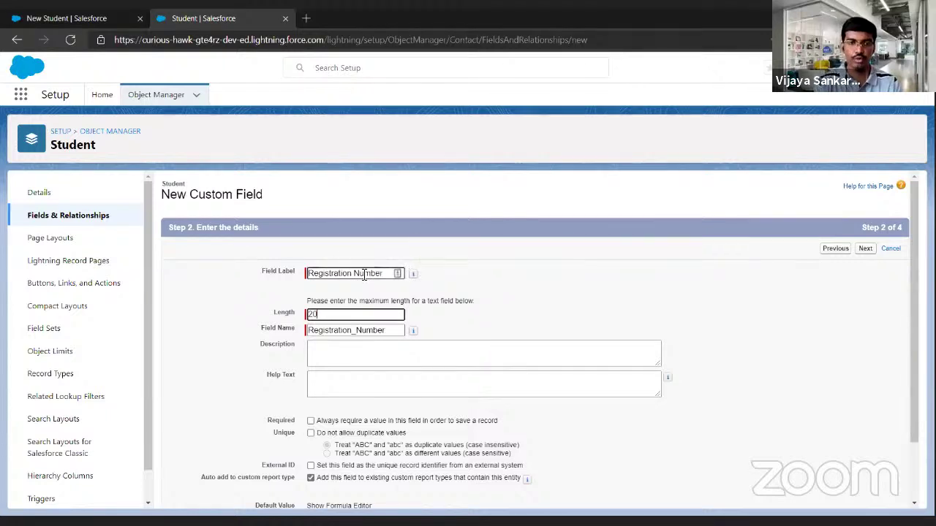
scroll(449, 304, down, 1)
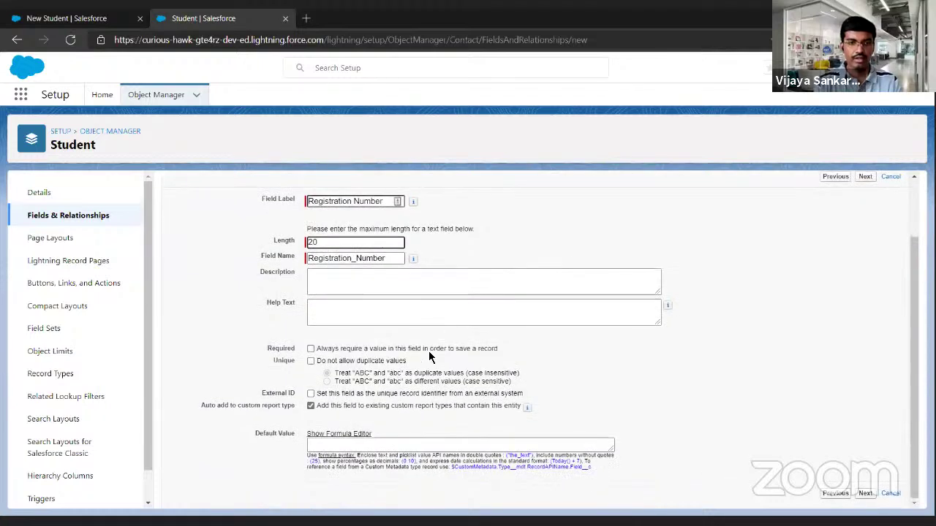
click(311, 350)
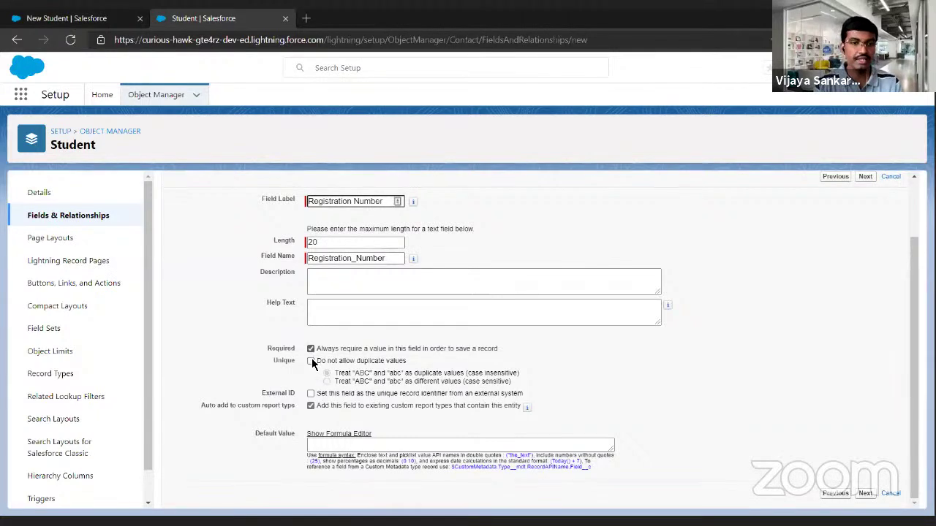
click(311, 361)
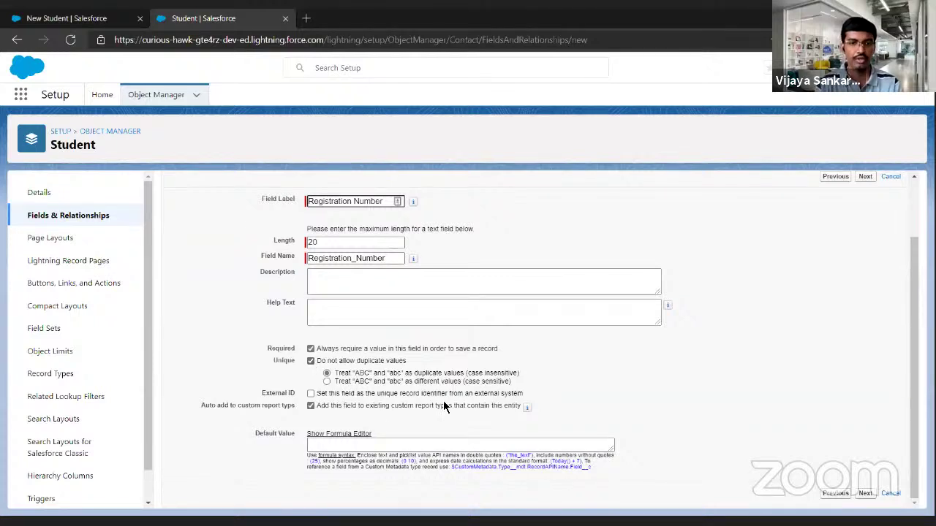
click(326, 382)
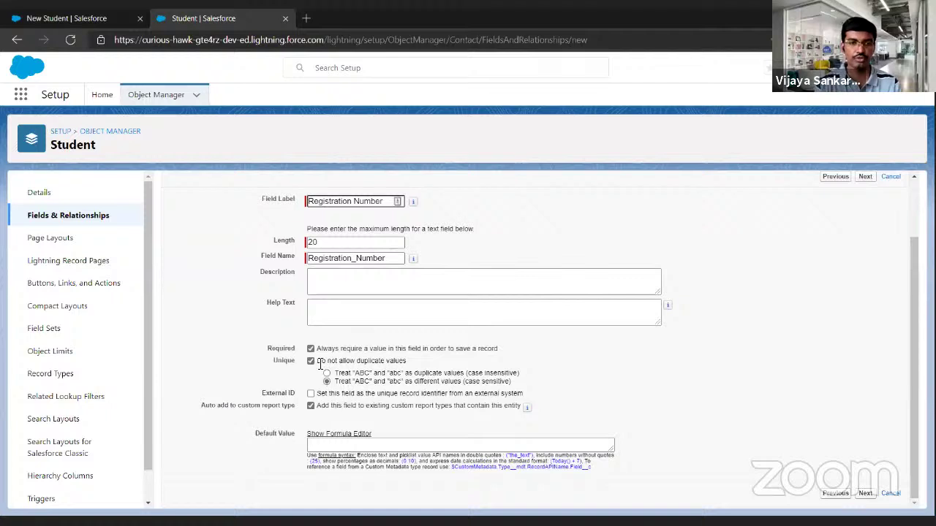
Save the Registration Number field with default security and layout, then return to New Student.
click(865, 495)
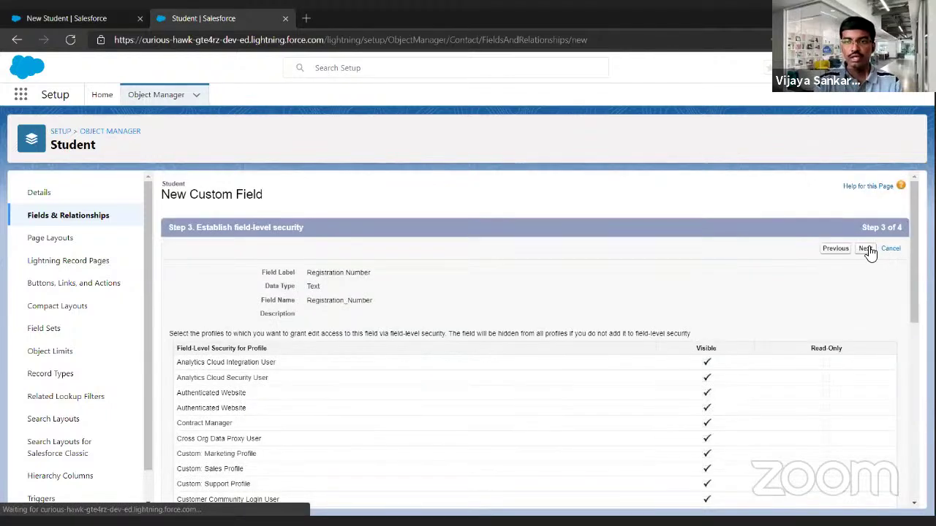
click(866, 250)
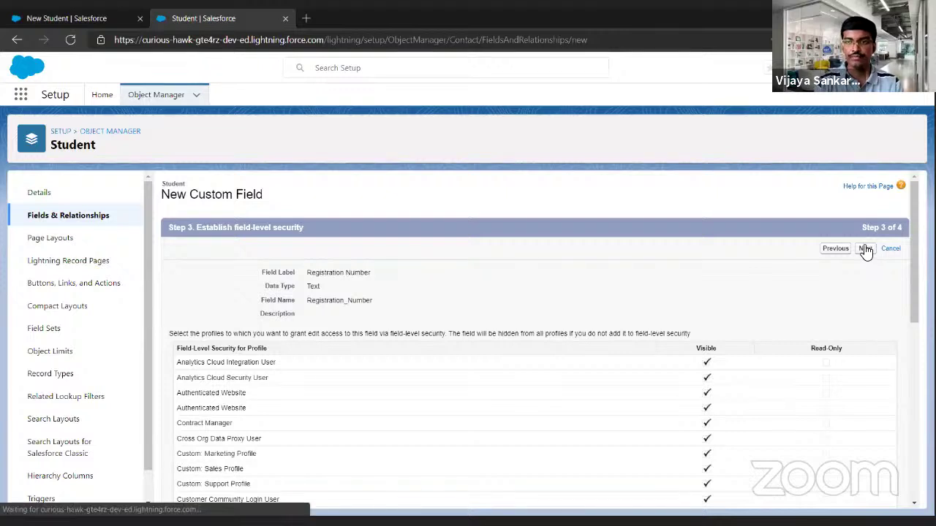
click(873, 250)
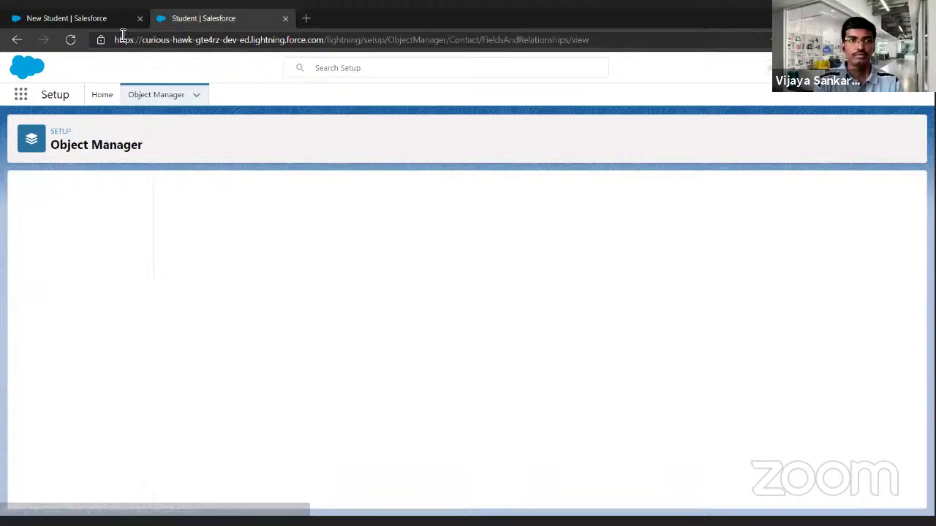
click(118, 26)
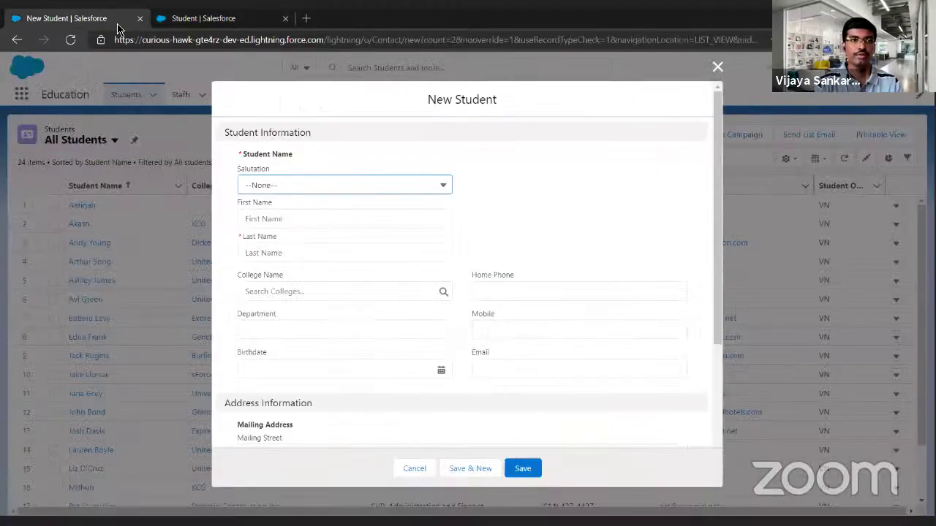
Reload the New Student form, leave Registration Number blank, and save to see required-field errors.
click(73, 40)
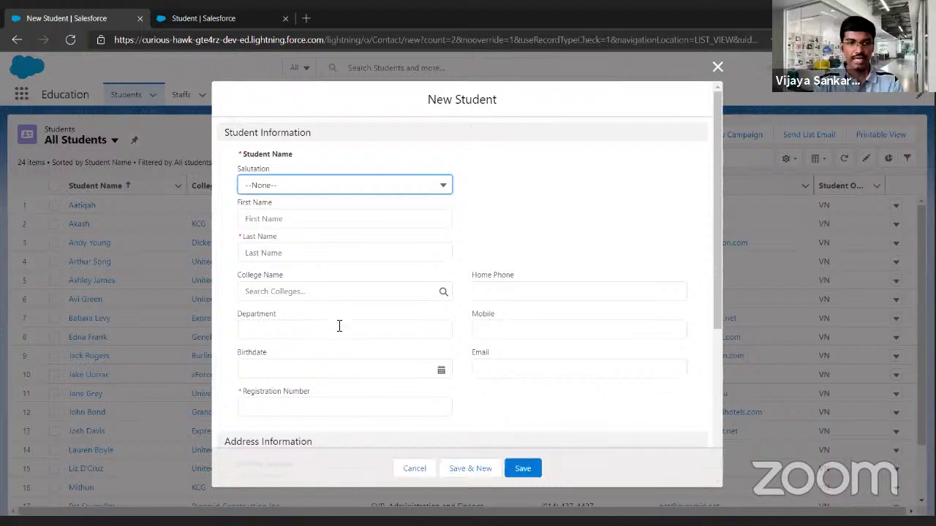
scroll(339, 326, down, 1)
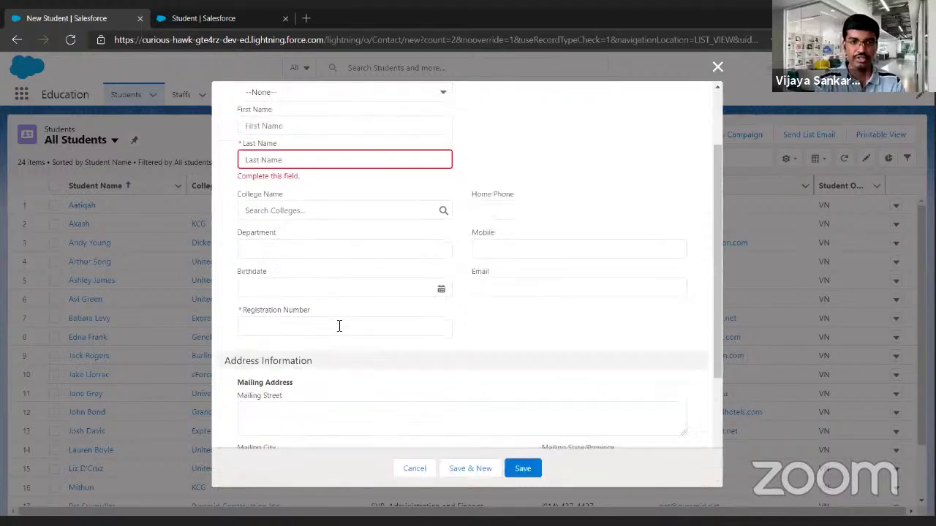
click(285, 329)
key(shift+Tab)
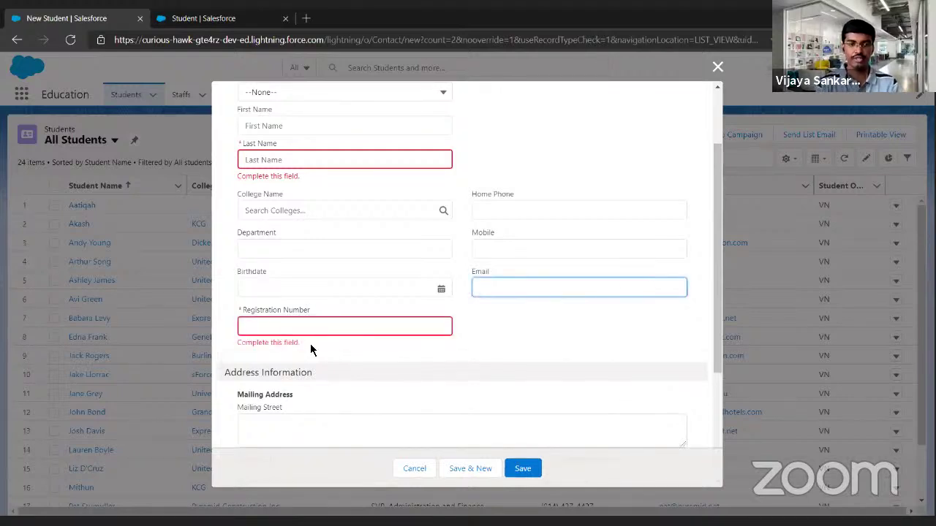
click(521, 468)
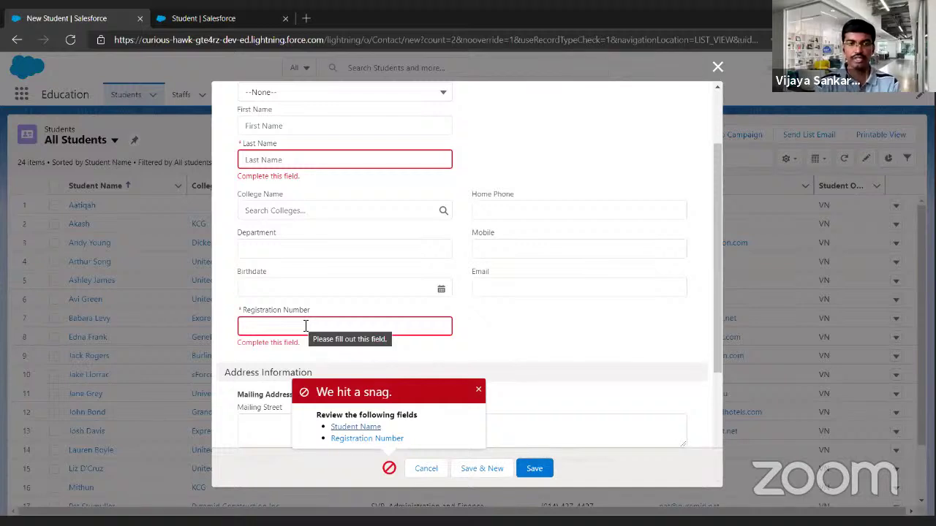
Enter the student's registration number, first and last name, and college Bishop Heber College.
click(306, 327)
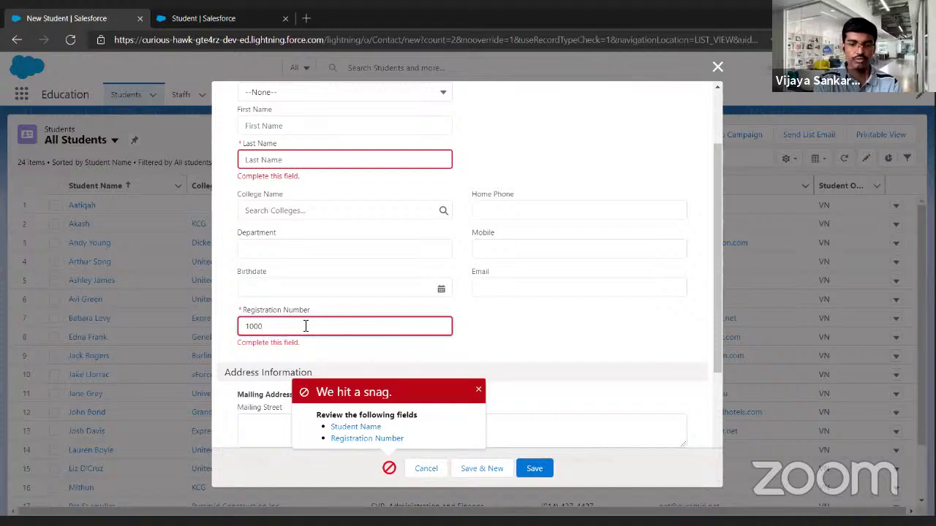
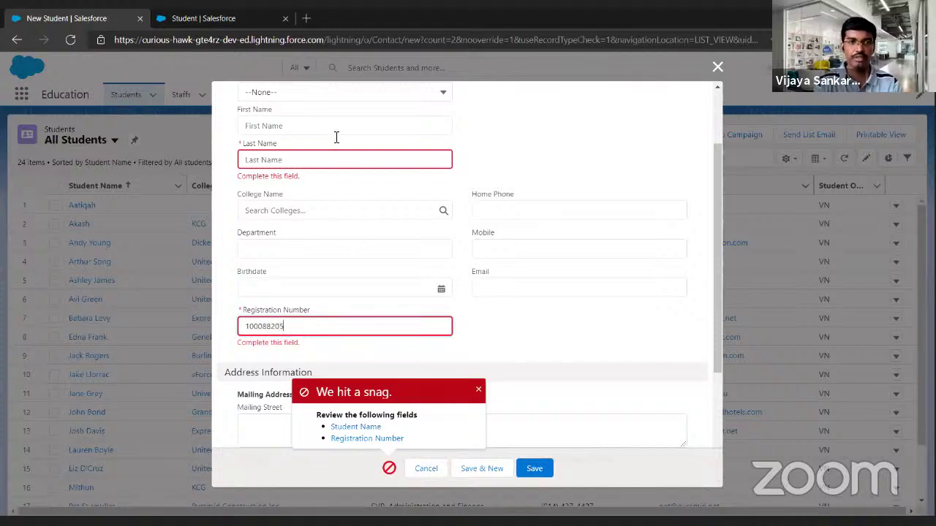
click(335, 134)
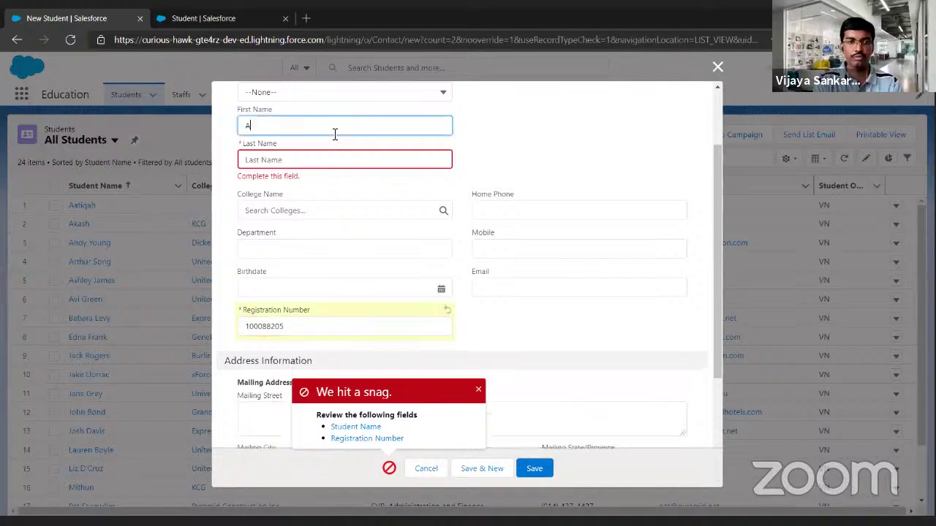
key(Tab)
key(Tab)
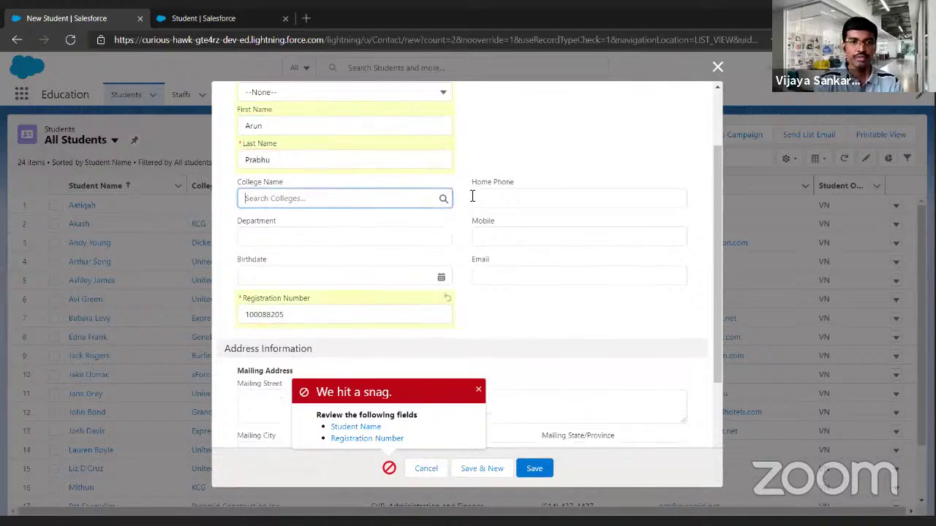
text(bish)
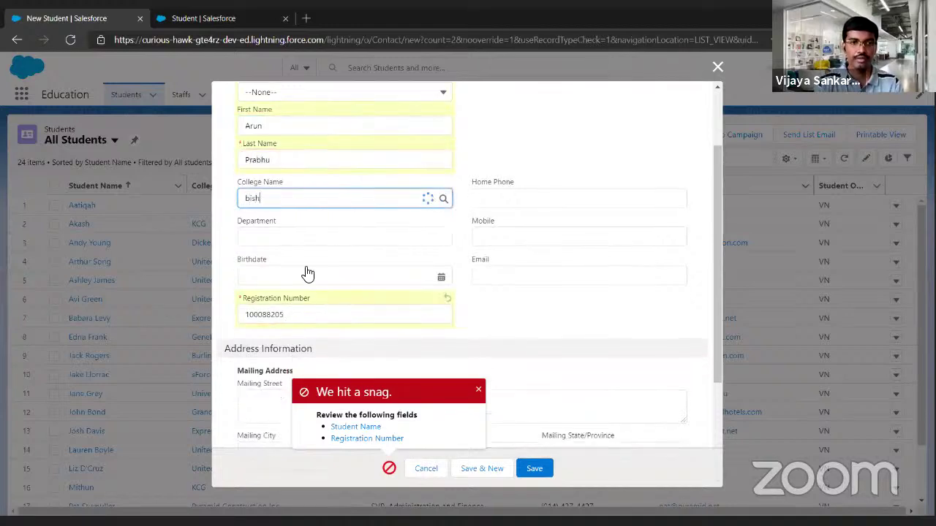
click(305, 249)
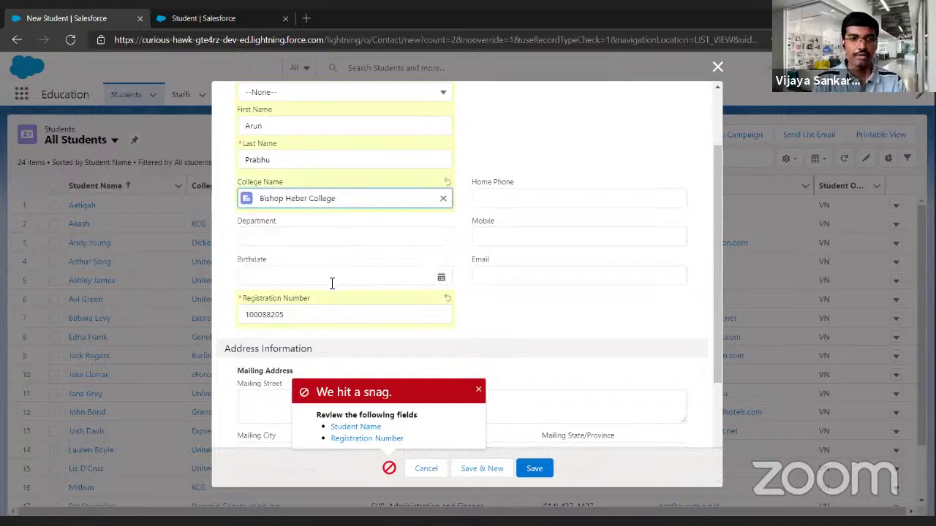
Set the Birthdate to 28 August 2021 and save the student record.
click(332, 283)
click(479, 389)
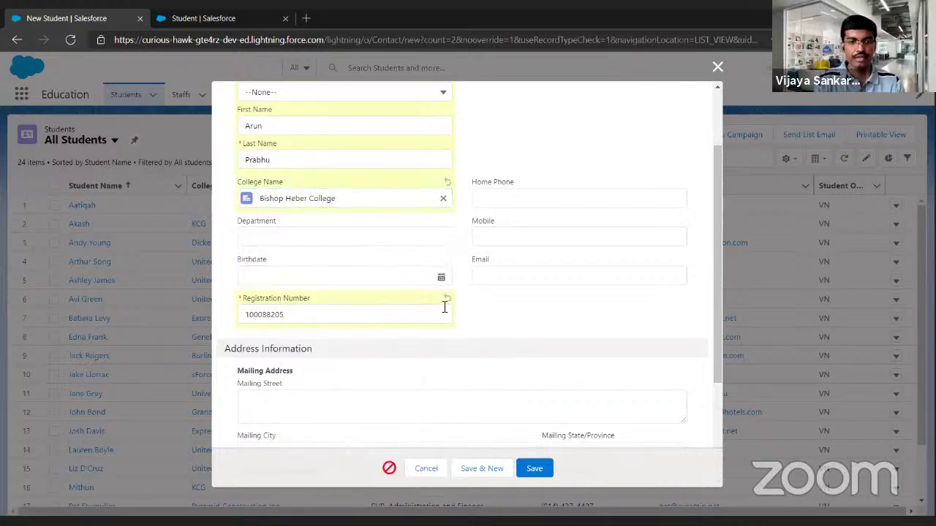
scroll(441, 293, down, 3)
click(400, 117)
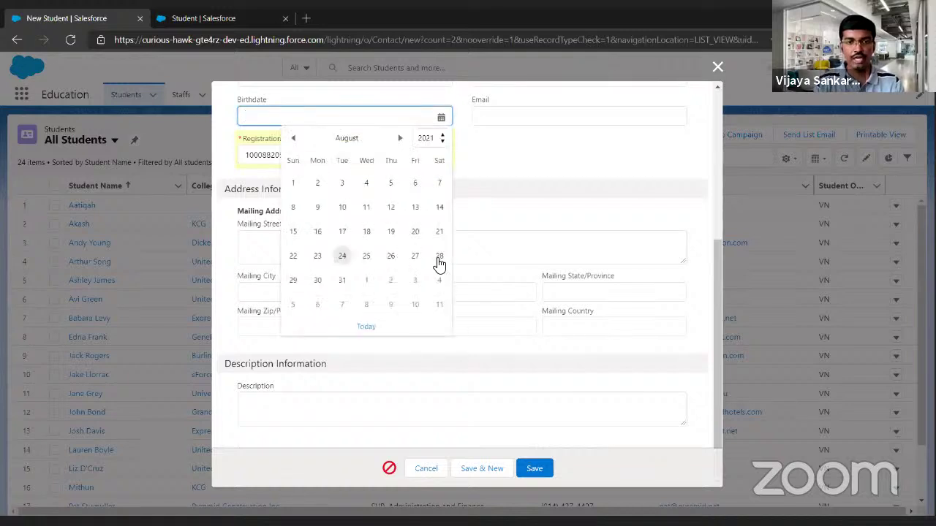
click(439, 256)
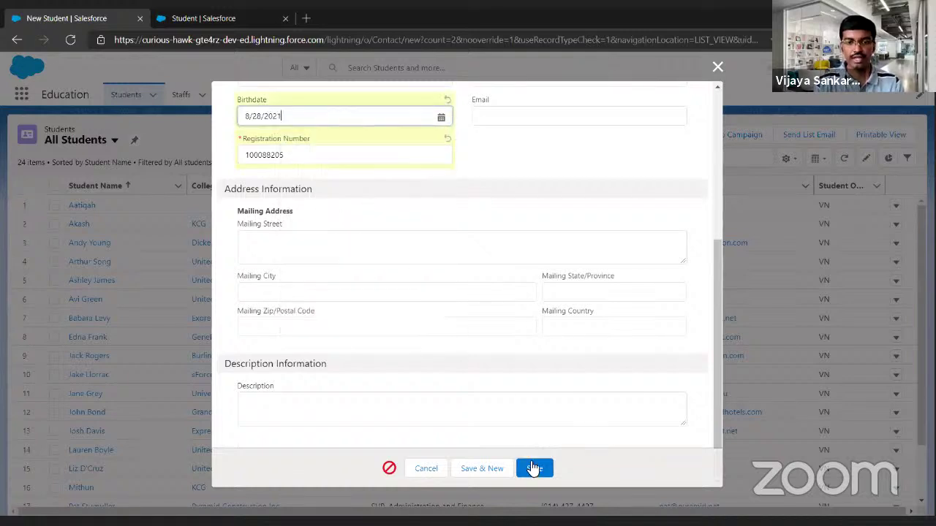
click(533, 468)
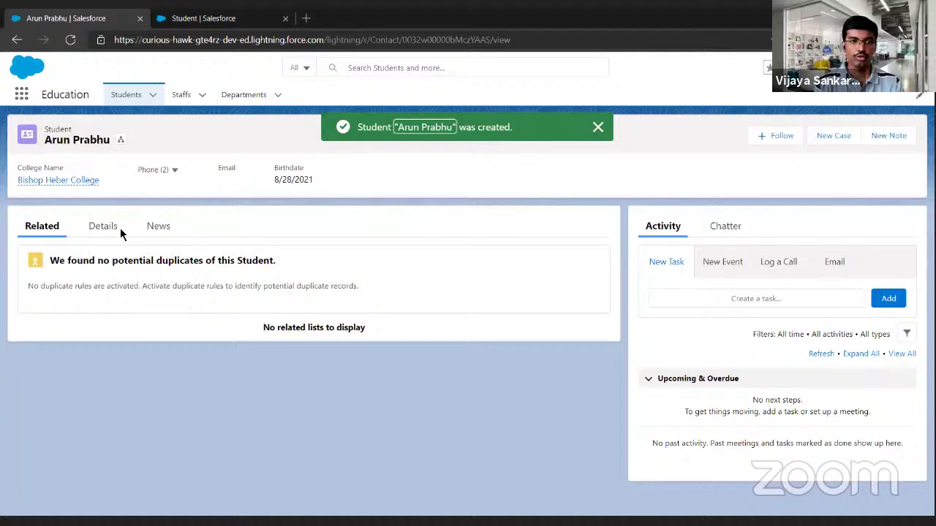
Open the saved student's details and start editing its Registration Number.
click(120, 228)
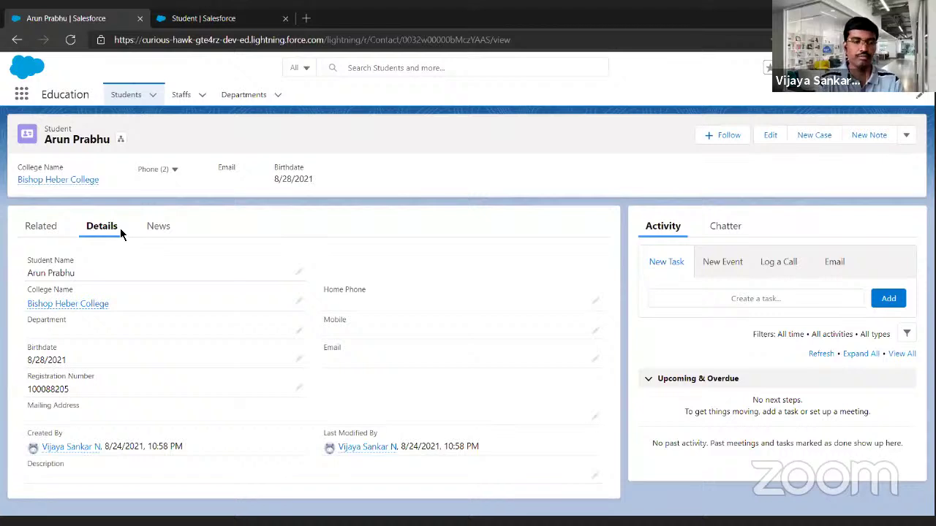
click(298, 388)
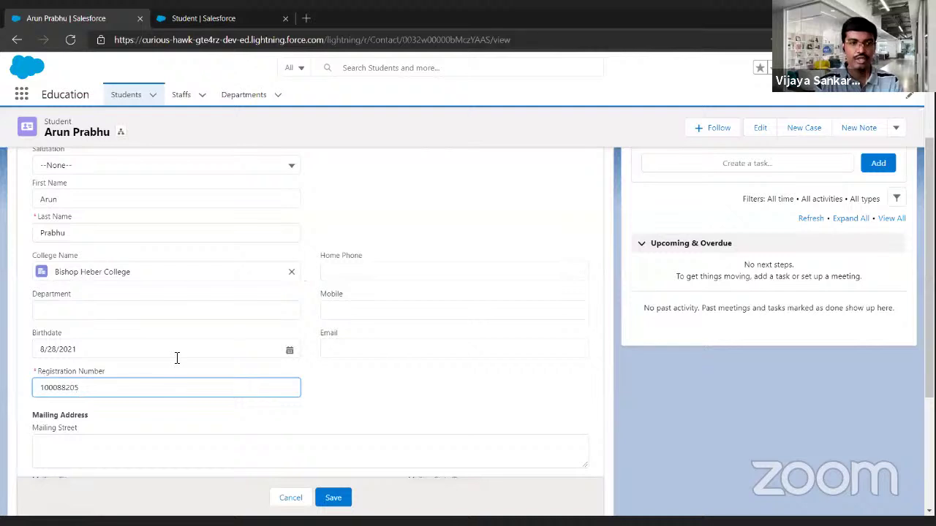
click(196, 22)
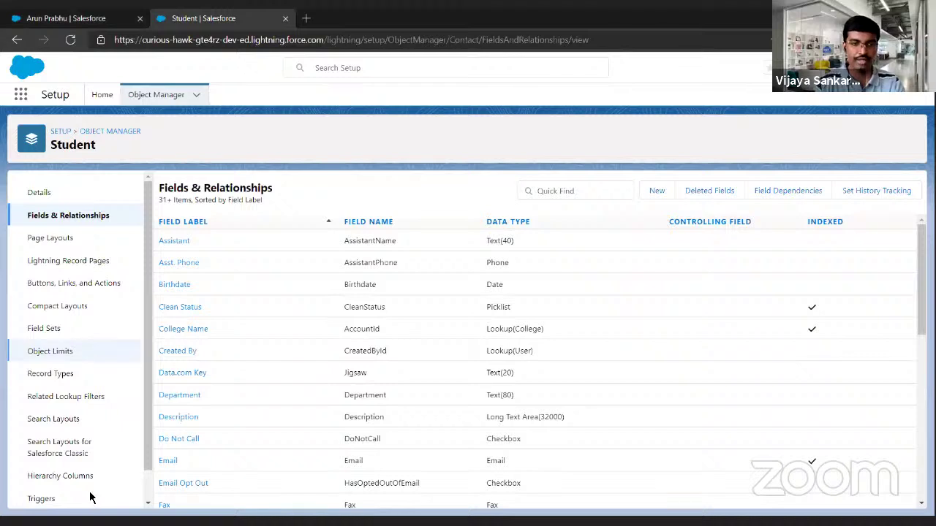
Open Validation Rules in the Student sidebar to list Future_Birthday_not_allowed on Birthdate.
scroll(32, 495, down, 2)
click(51, 490)
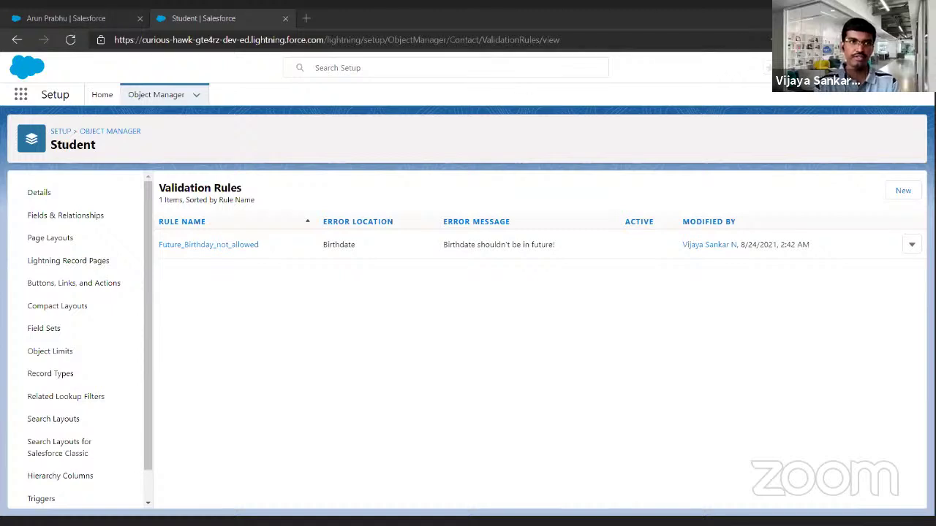
Check the student edit form, then open Future_Birthday_not_allowed from the validation rules list.
click(93, 18)
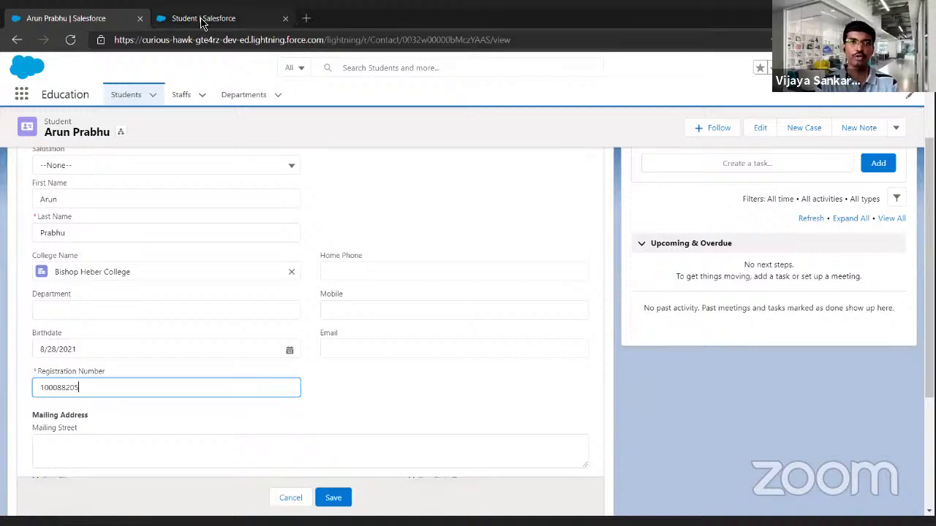
click(202, 22)
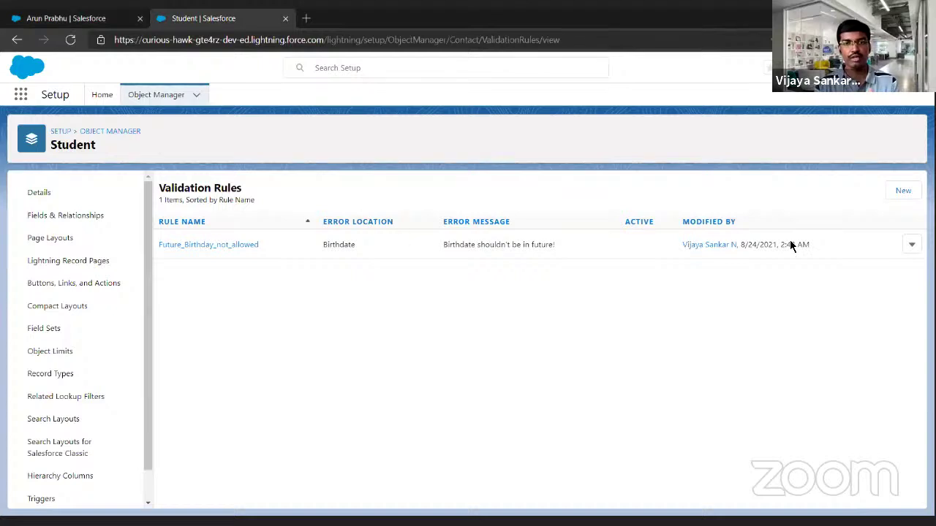
click(248, 244)
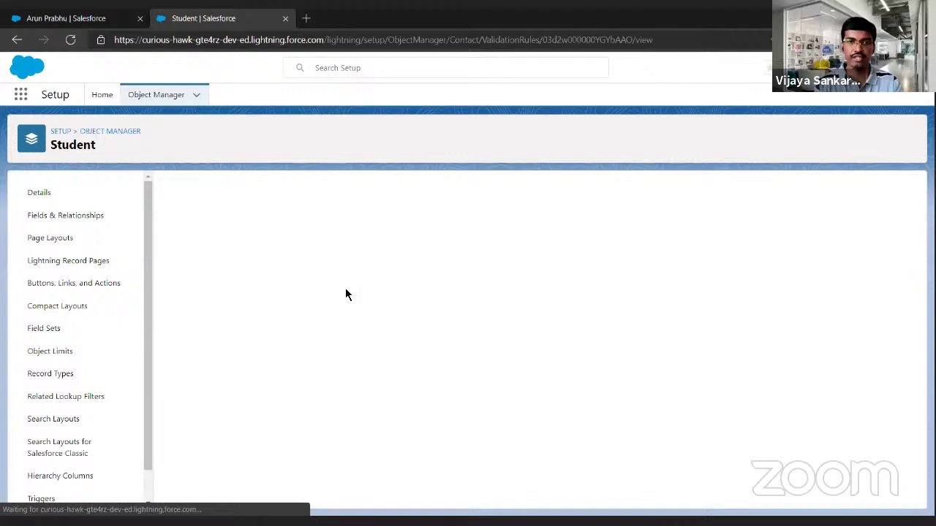
Edit the rule and compare its Birthdate > TODAY() formula with the student's Birthdate field.
click(408, 240)
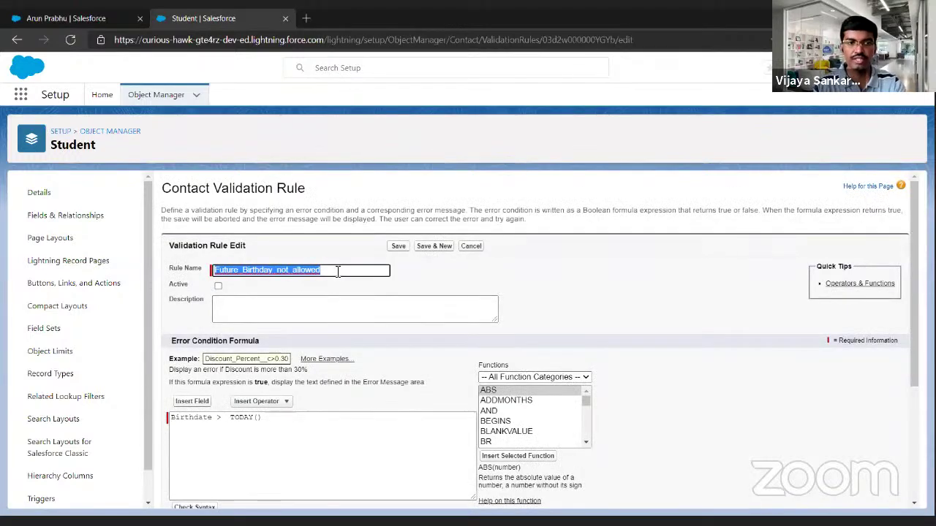
scroll(334, 271, down, 1)
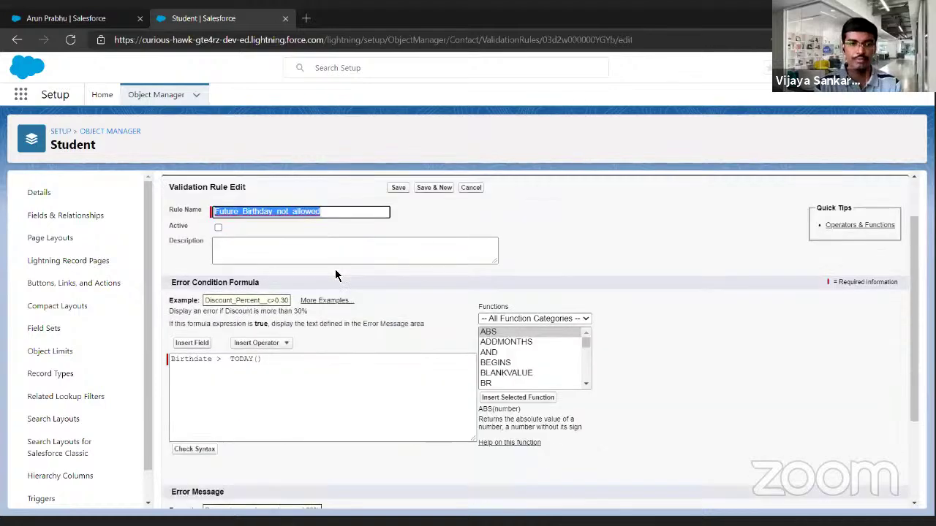
double_click(187, 353)
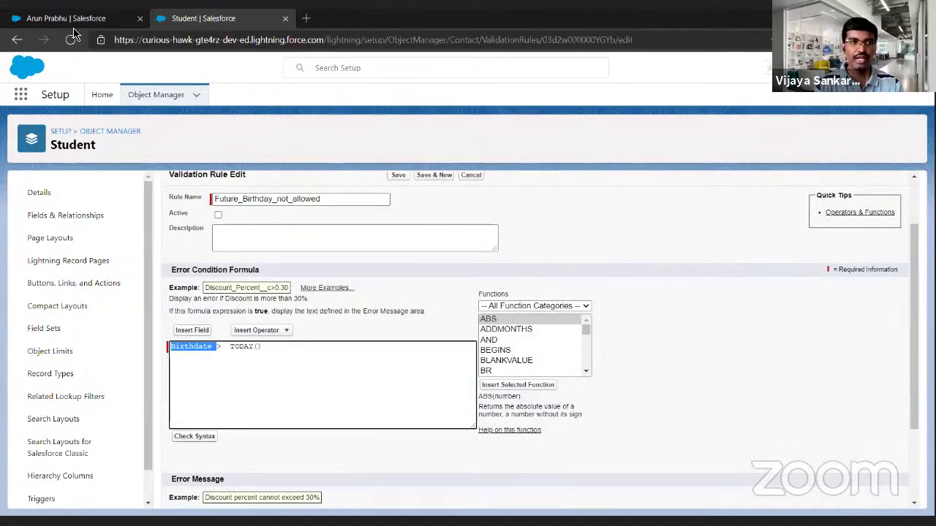
click(71, 21)
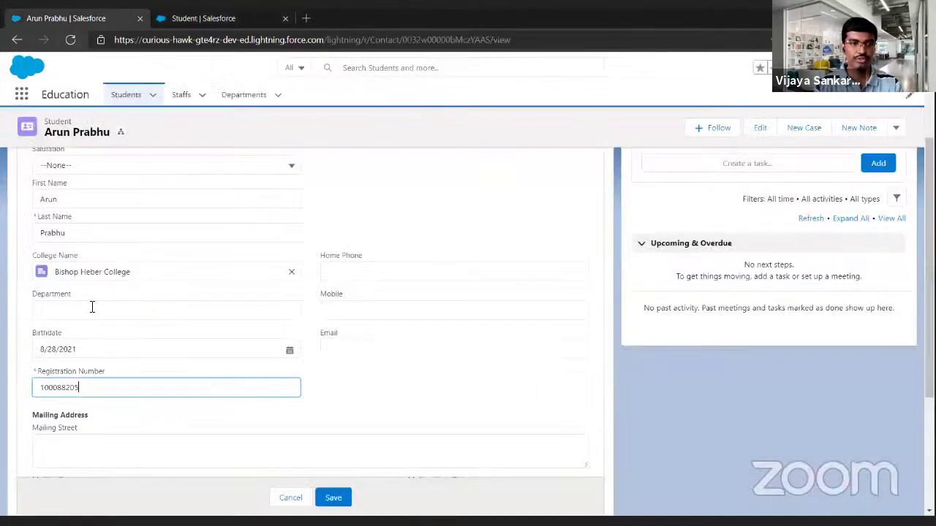
double_click(55, 335)
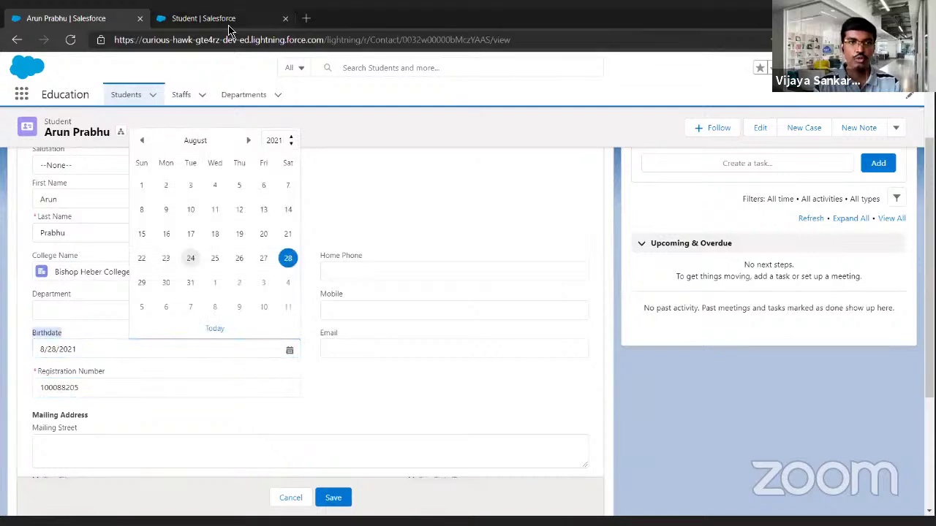
click(212, 18)
click(306, 364)
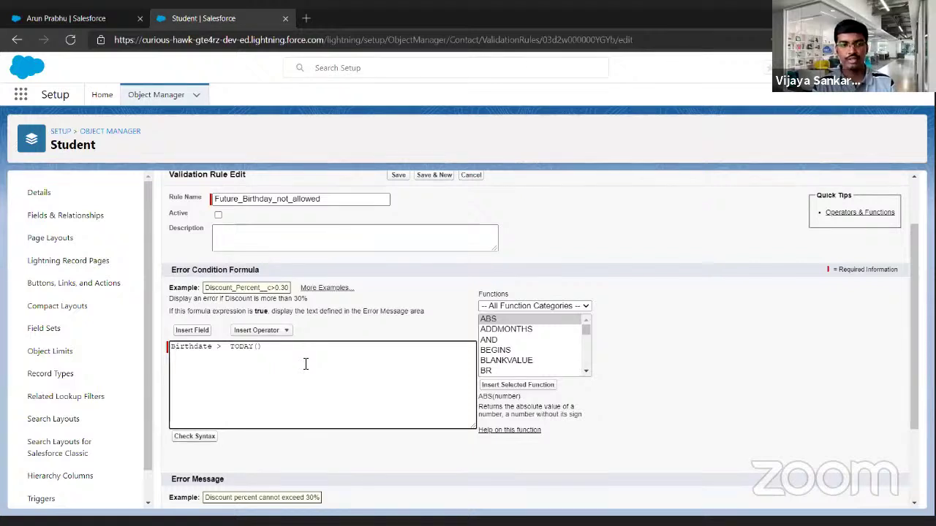
Review the rule's error message, then save the rule with Active ticked.
scroll(305, 364, down, 3)
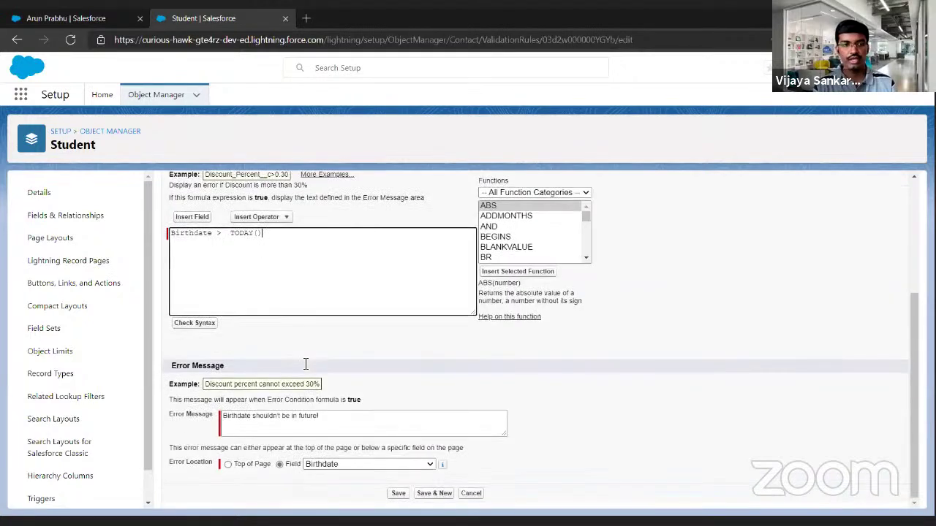
click(349, 427)
key(ctrl+a)
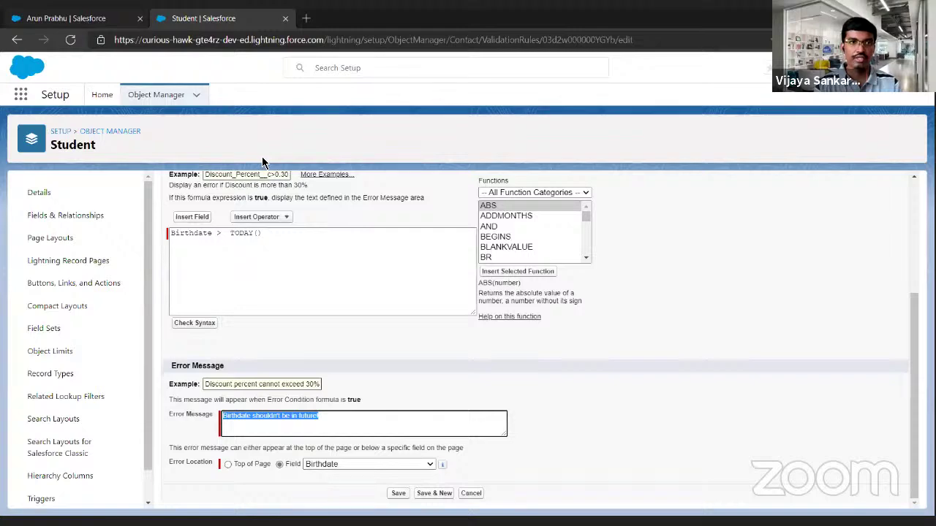
click(89, 21)
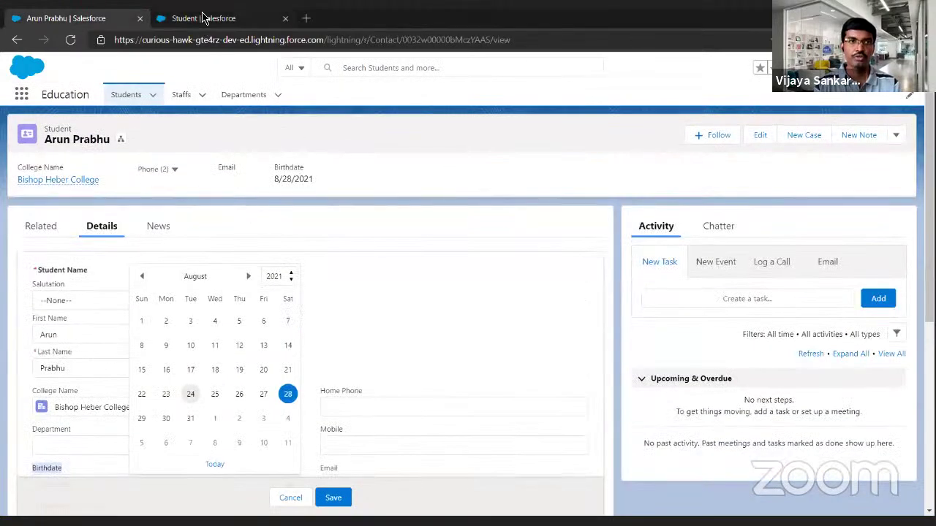
click(207, 18)
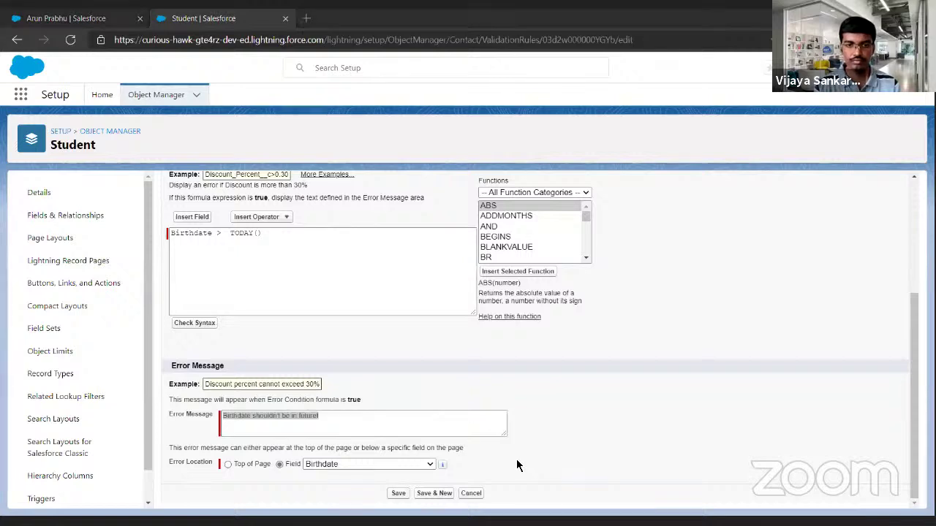
click(503, 419)
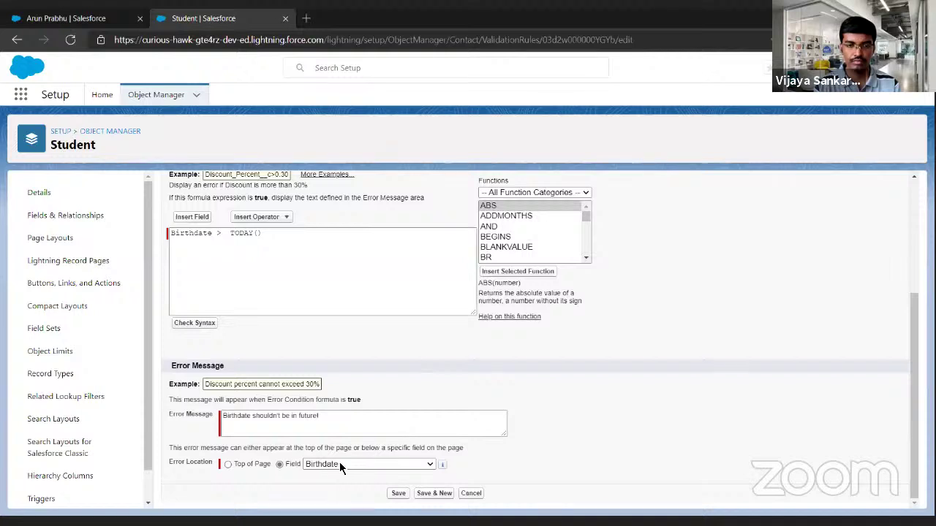
key(Tab)
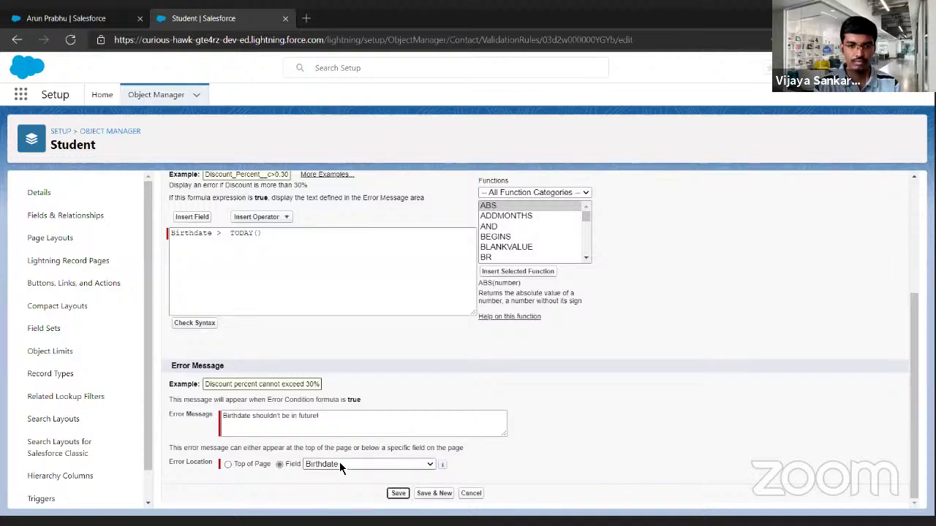
click(402, 495)
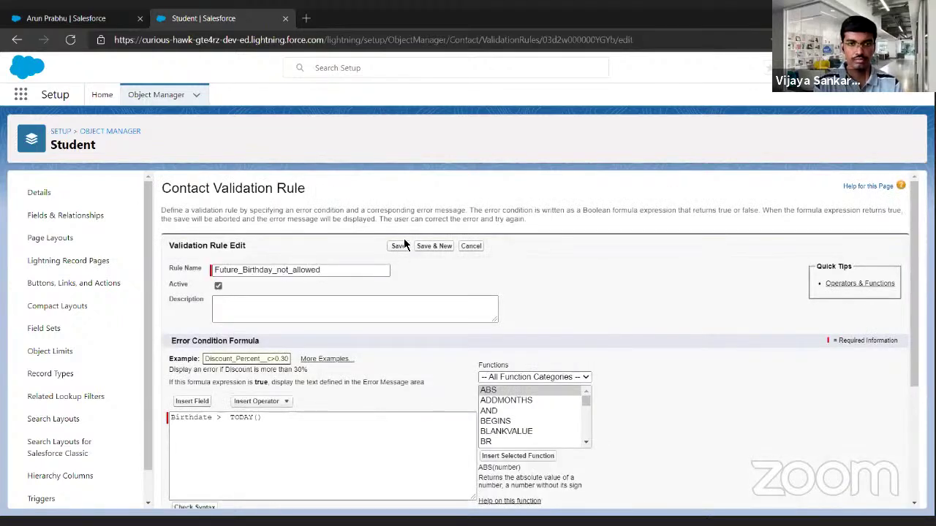
click(399, 247)
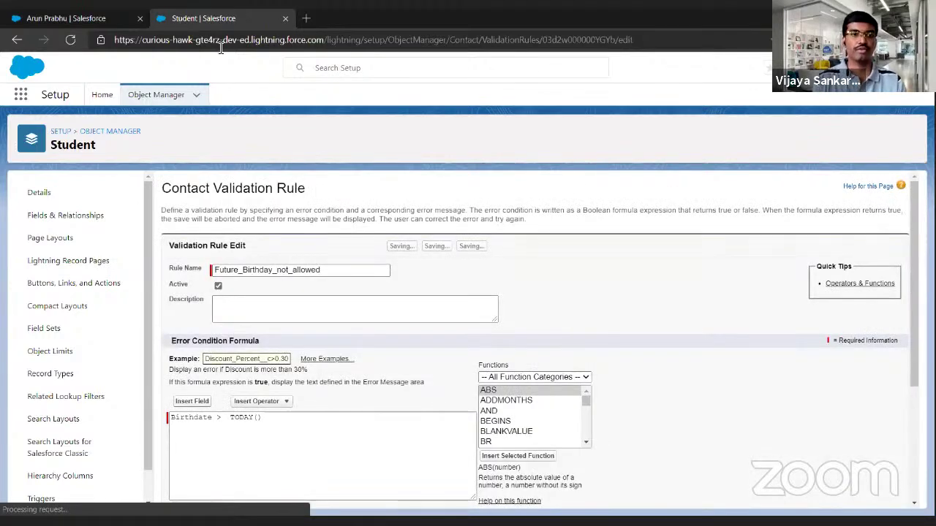
Reload the student record page with F5 and show its details.
click(94, 18)
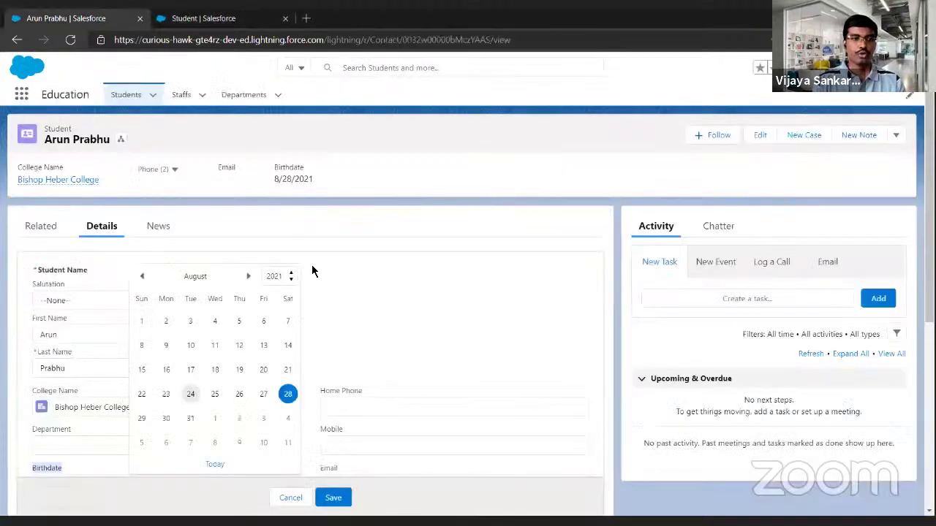
click(264, 225)
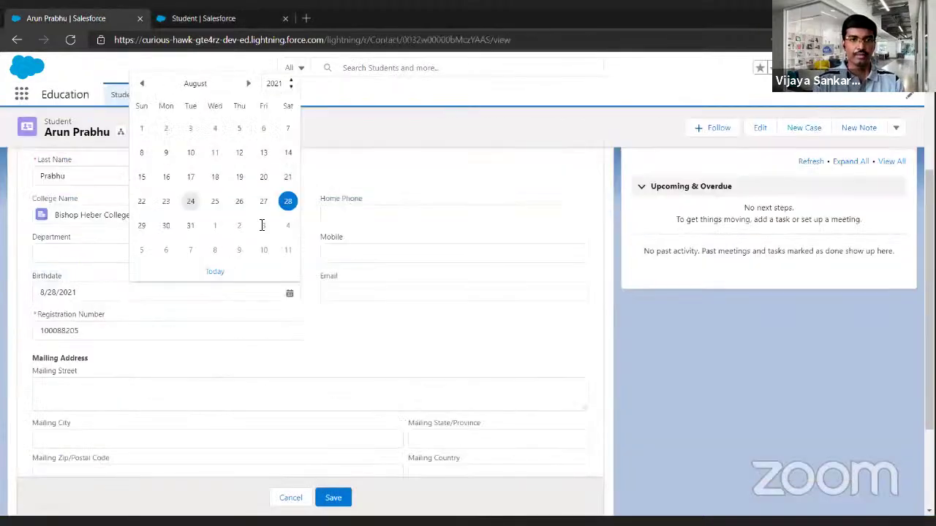
click(261, 227)
key(F5)
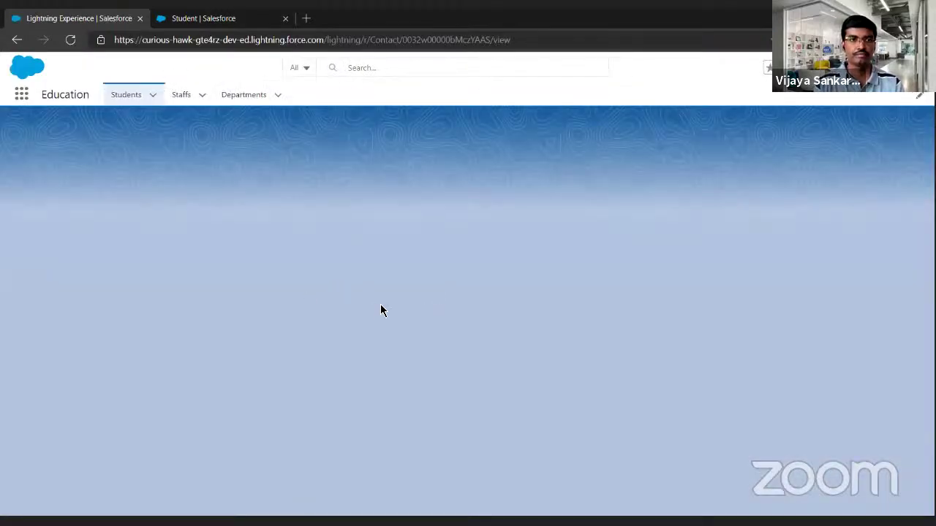
click(102, 230)
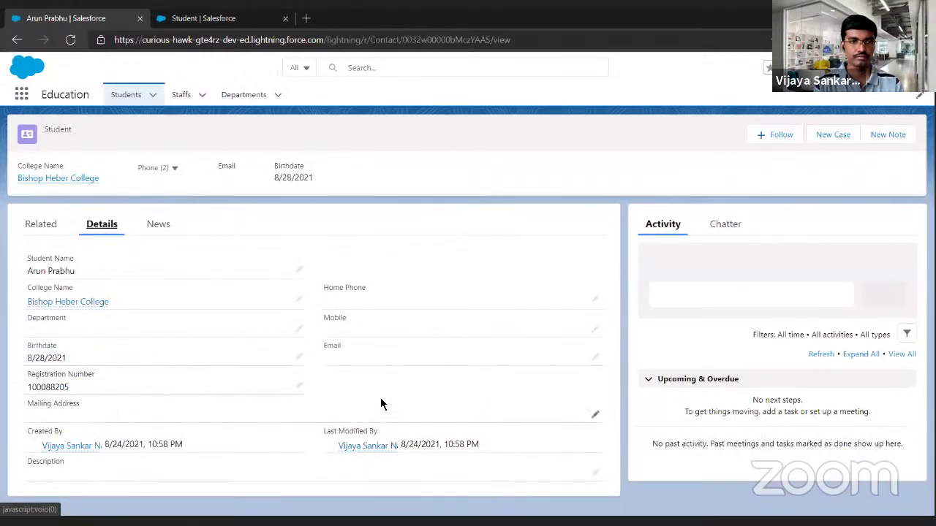
Change the student's Birthdate to the future date 8/29/2021.
click(299, 357)
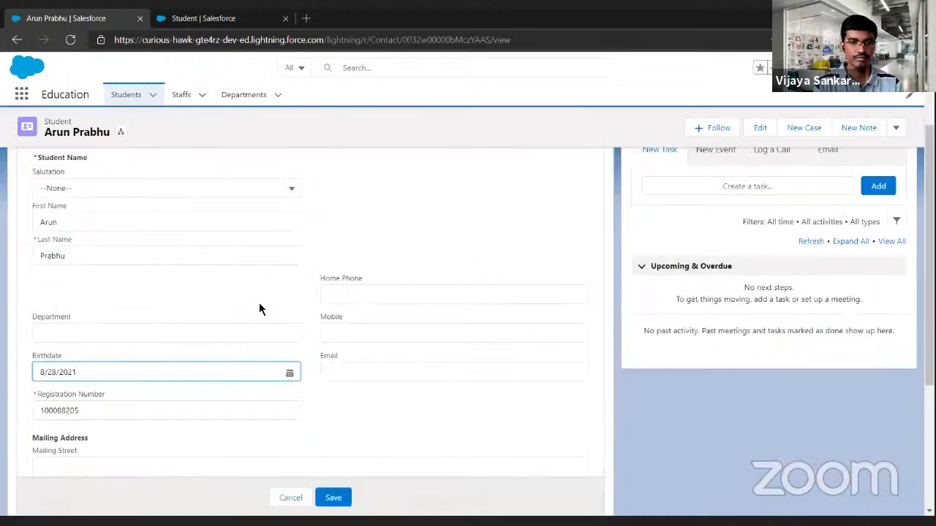
click(176, 372)
click(143, 306)
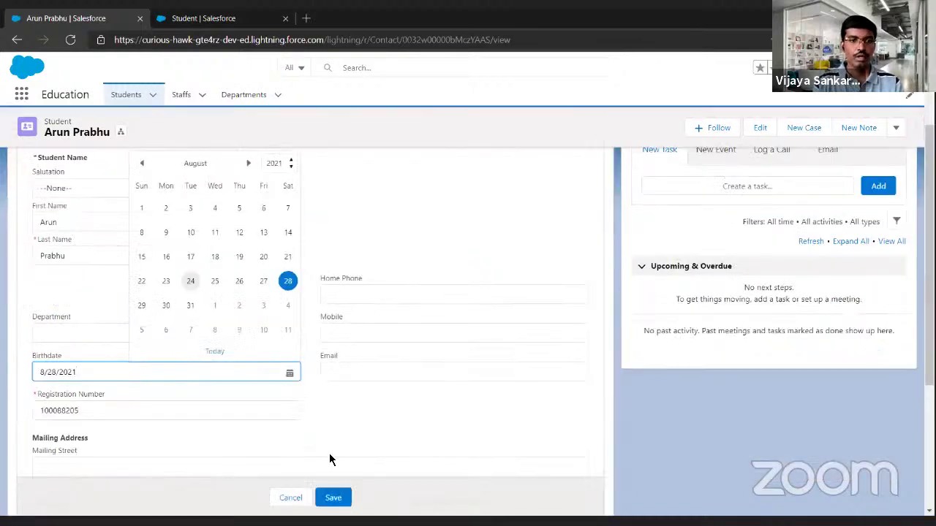
Save with 8/29/2021, see the future-birthday error, then save with Birthdate 8/23/2021.
click(334, 497)
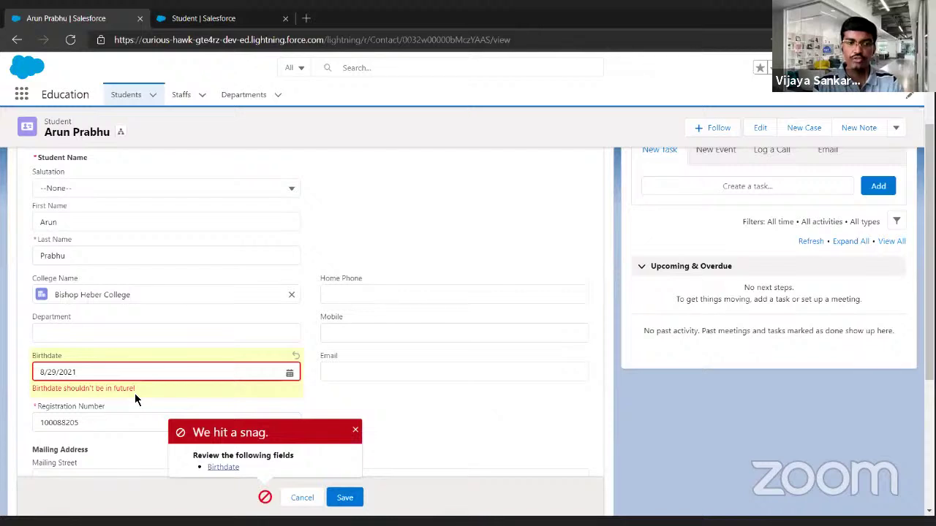
click(144, 374)
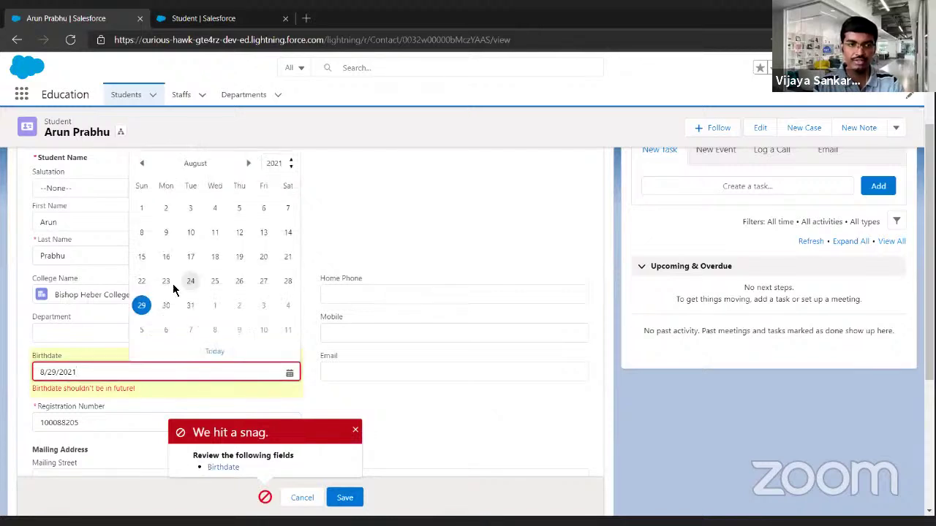
click(171, 282)
click(341, 497)
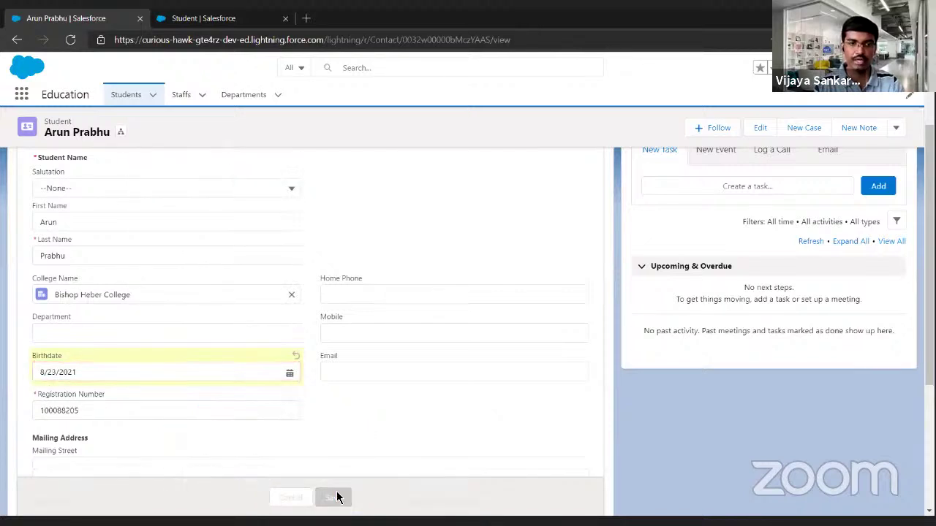